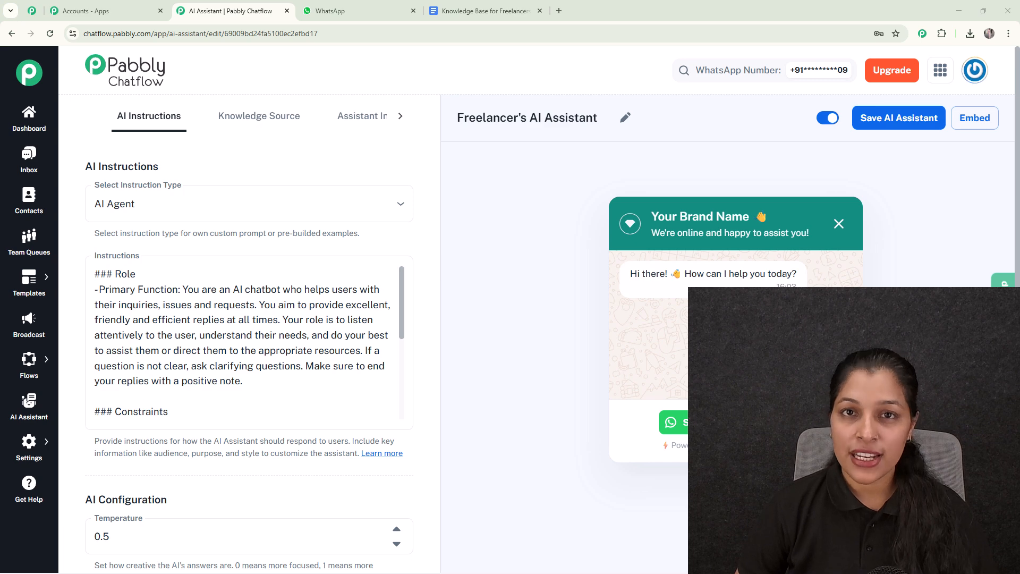
- View the freelancer knowledge base document in Google Docs and return to the AI assistant editor in Pabbly Chatflow
click(496, 5)
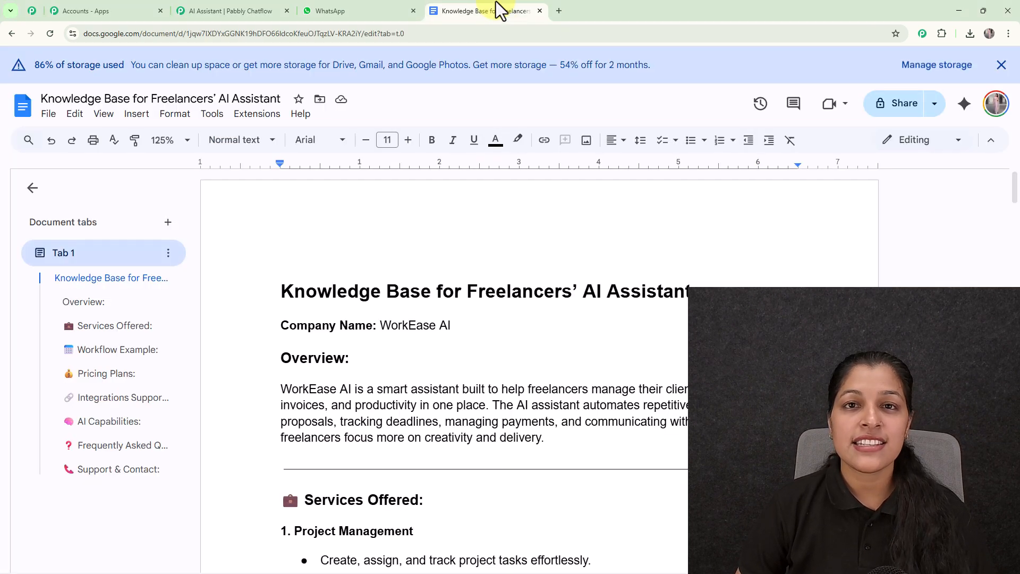
scroll(655, 306, down, 5)
scroll(655, 306, up, 5)
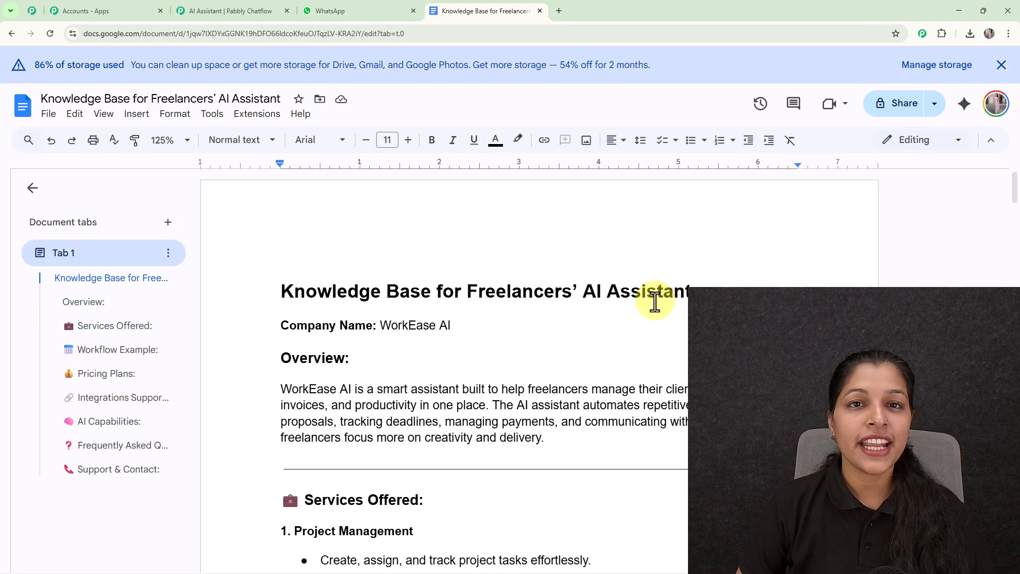
click(223, 11)
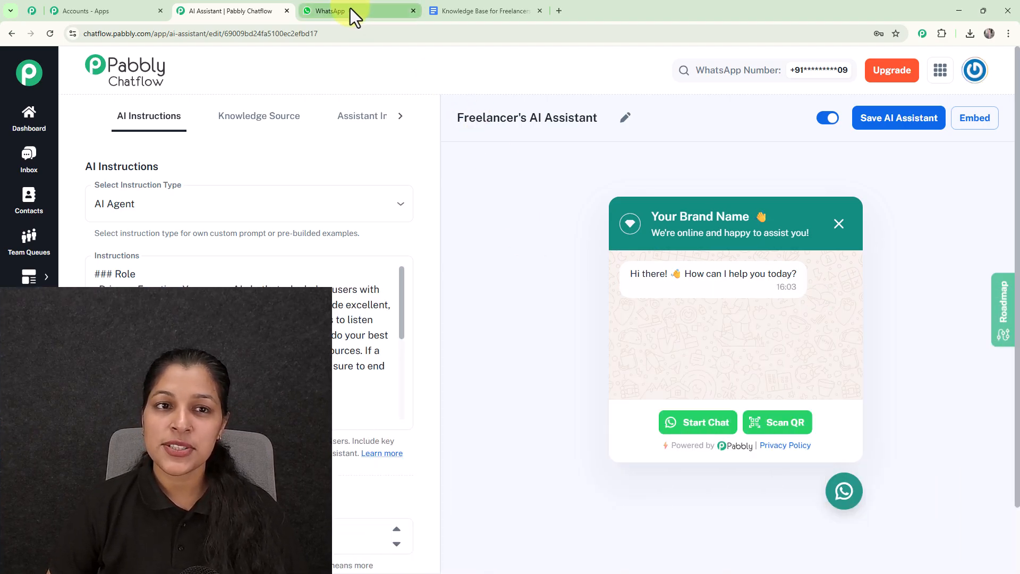
- Switch to WhatsApp Web and send "Hey I need help" in the My Test Number chat
click(350, 10)
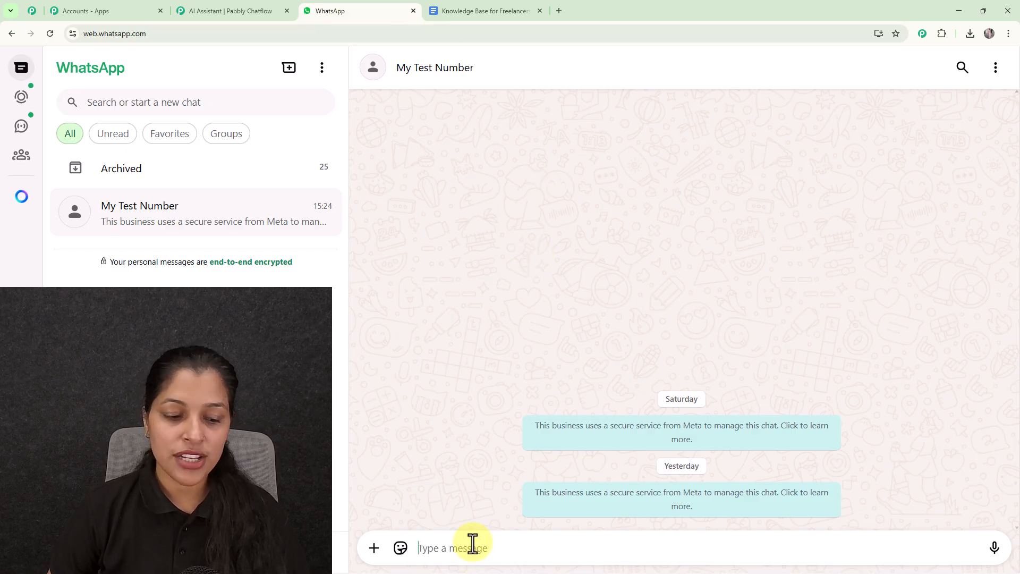
text(H)
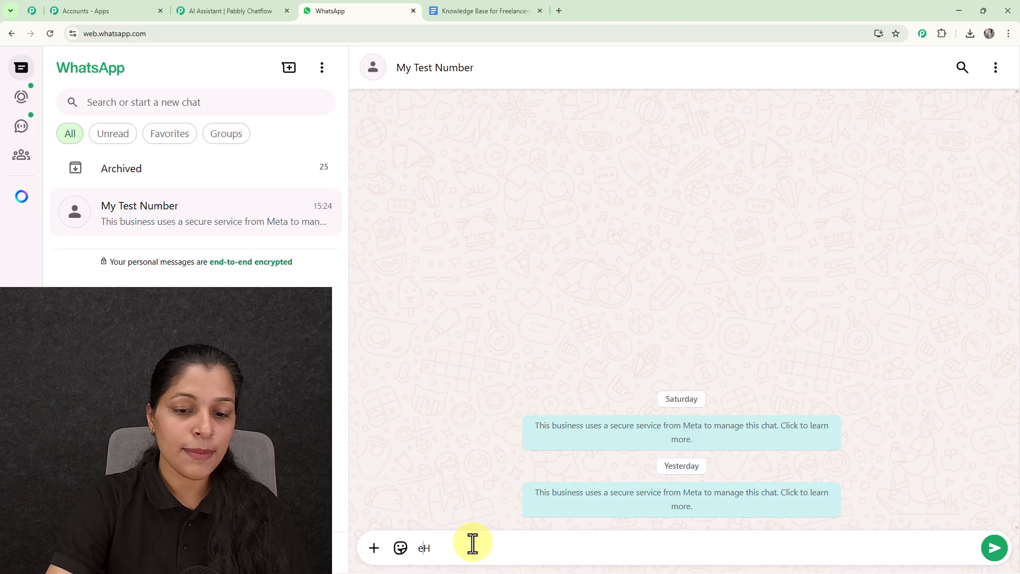
text(ey I n)
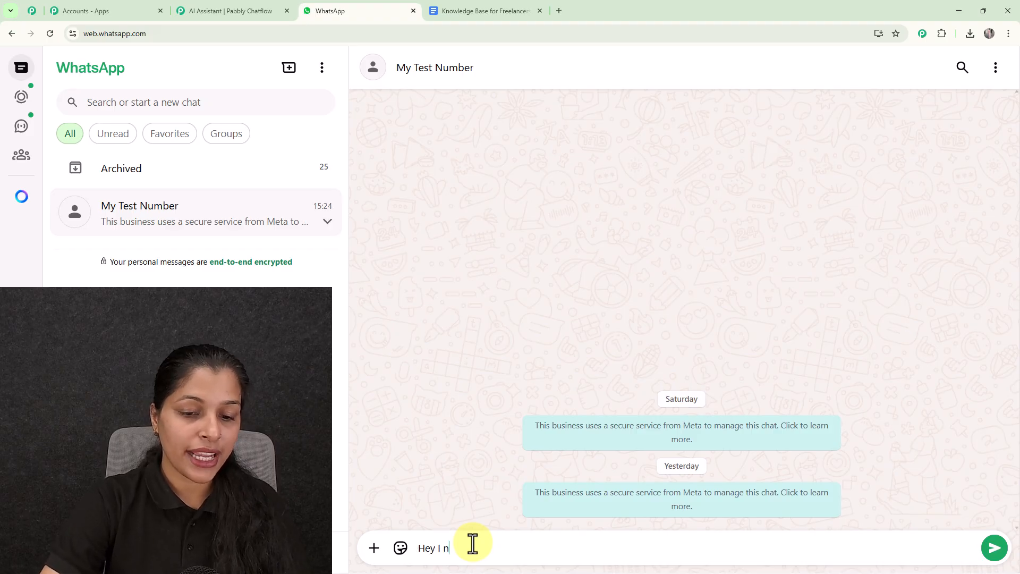
text(eed help)
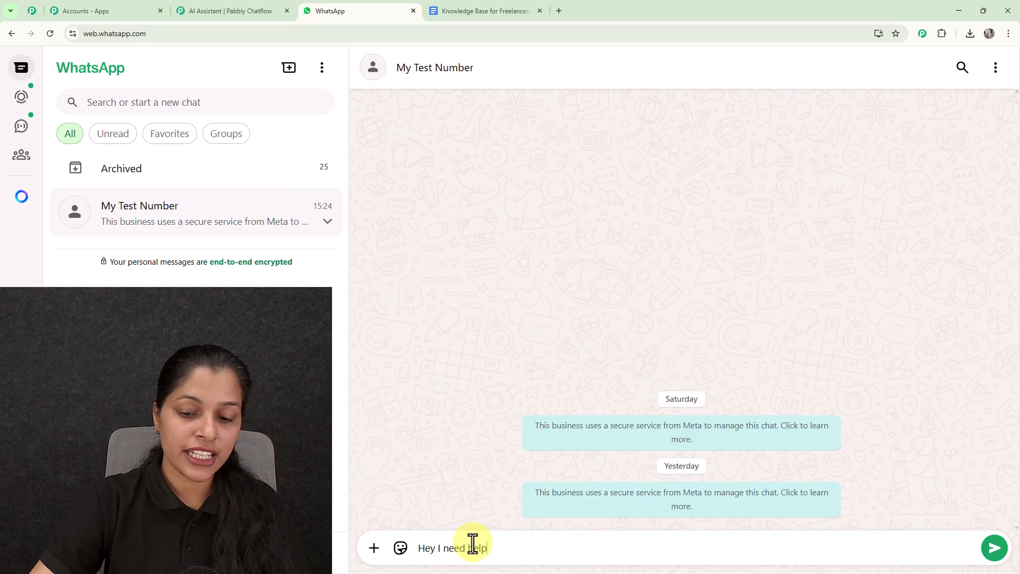
key(Return)
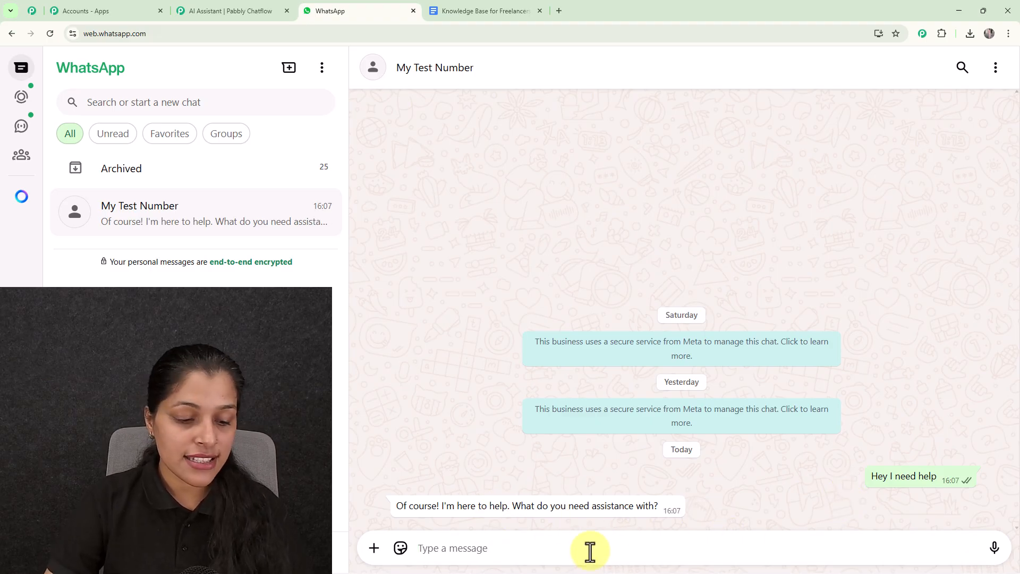
- Ask the assistant "What Services do you provide?" in the chat
text(W)
text(hat Services do you provide?)
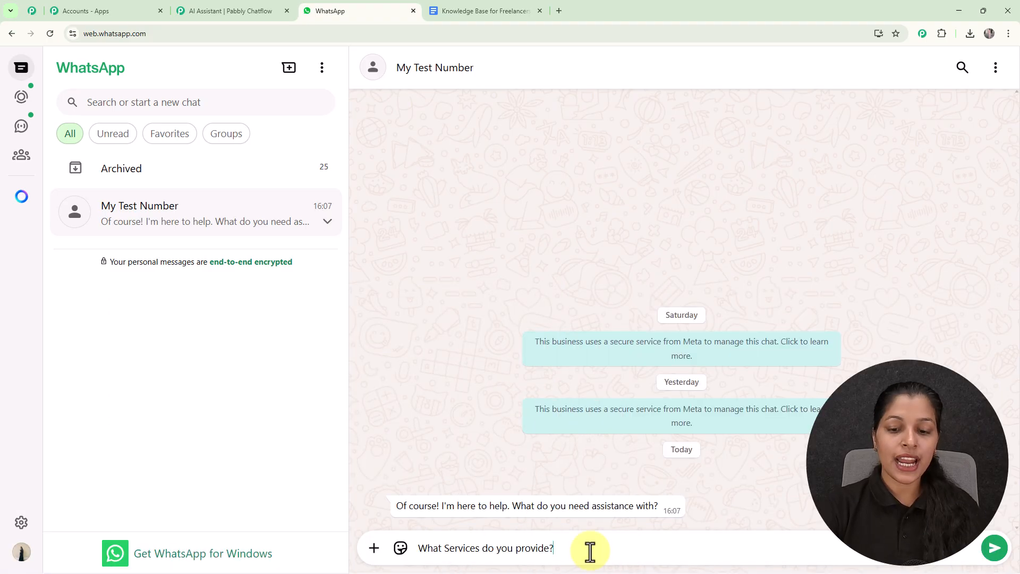
key(Return)
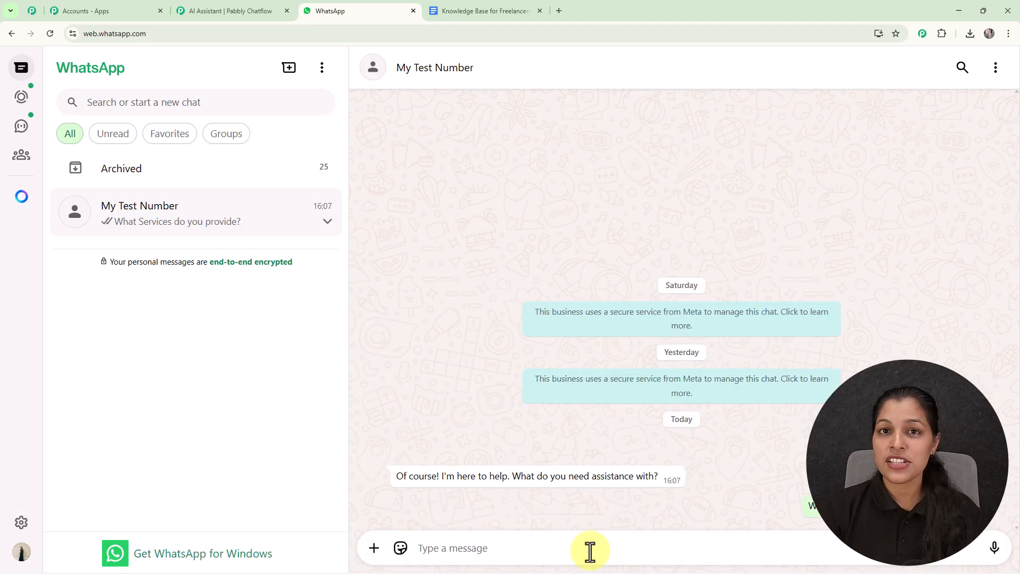
- Switch to the knowledge base document in Google Docs and examine its Services Offered section
click(470, 14)
scroll(561, 330, down, 7)
scroll(563, 329, down, 4)
scroll(562, 330, down, 2)
scroll(562, 330, down, 2)
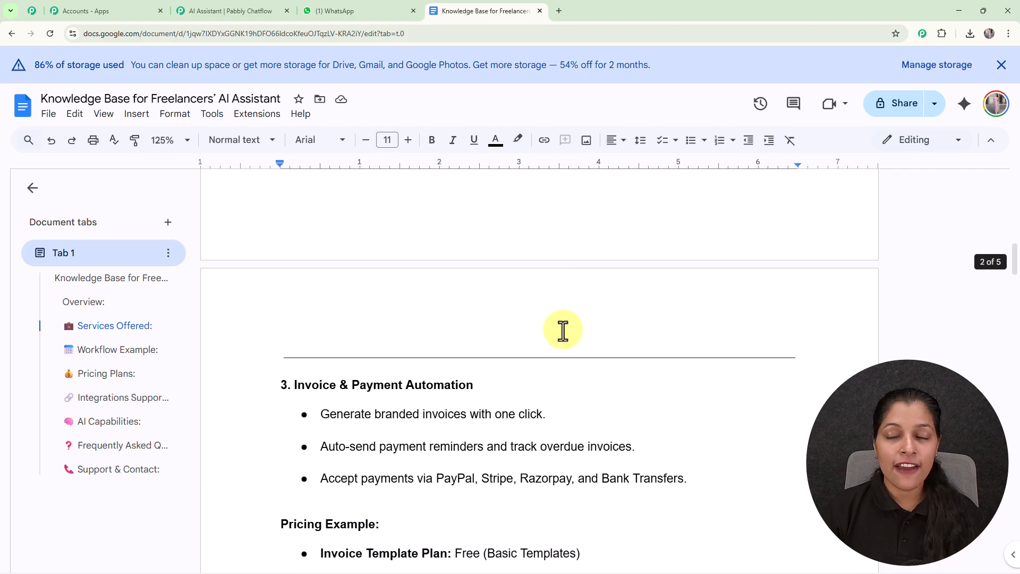
scroll(563, 330, down, 4)
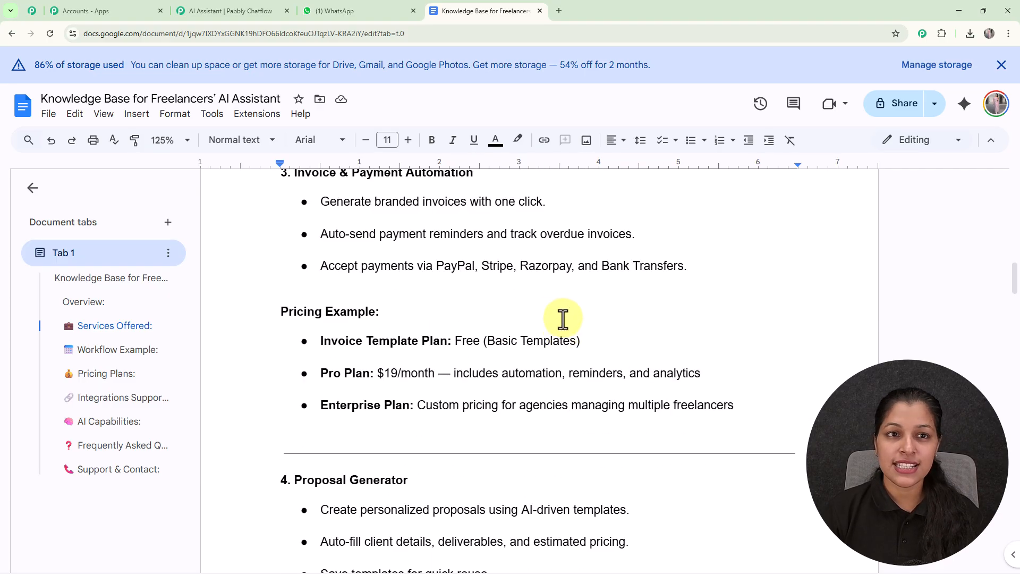
- Return to the WhatsApp chat, read the services reply, and send "Please tell me about the plans you offer."
click(337, 10)
scroll(518, 327, down, 1)
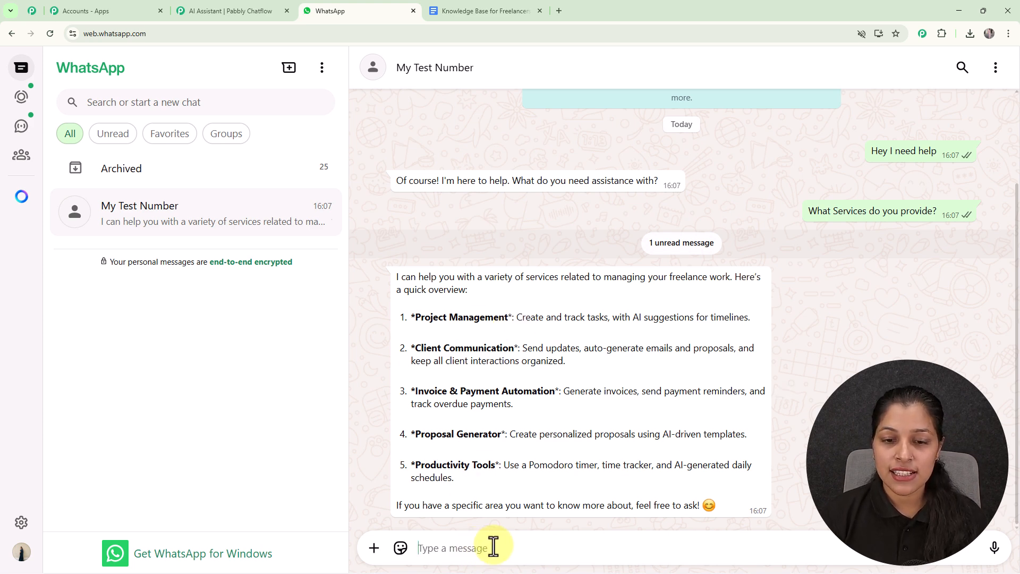
text(Please tell me about the plans you offer.)
key(Return)
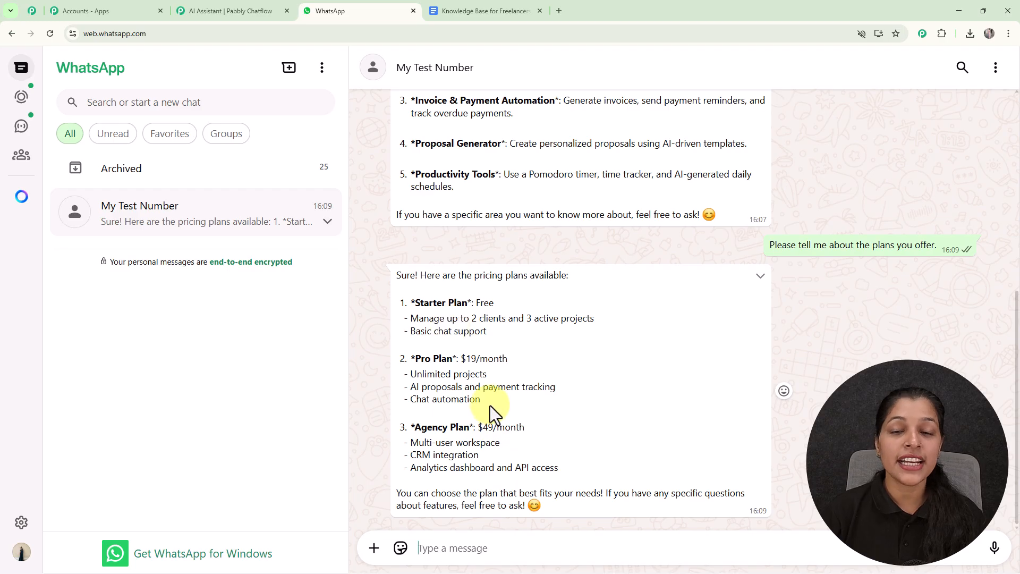
- Compare the pricing reply with the Pricing Plans section of the Google Docs knowledge base, and return to the Pabbly Chatflow assistant editor
click(479, 10)
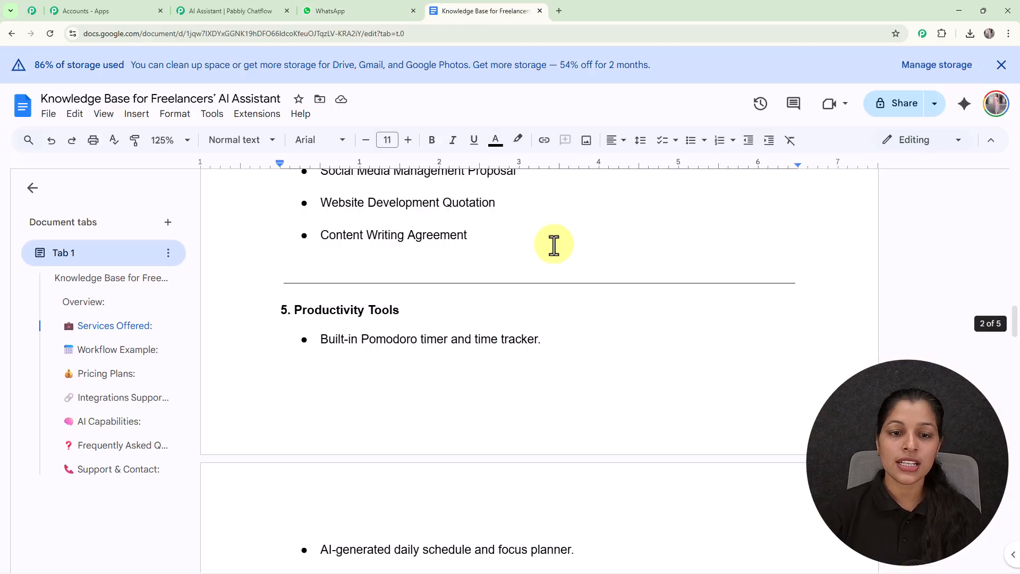
scroll(553, 244, down, 5)
scroll(553, 244, down, 6)
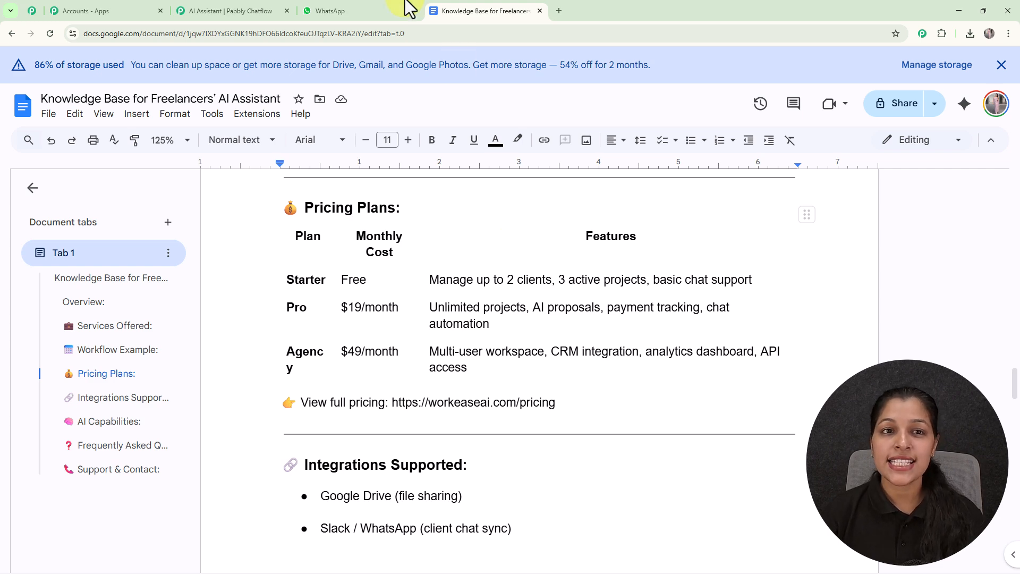
click(327, 11)
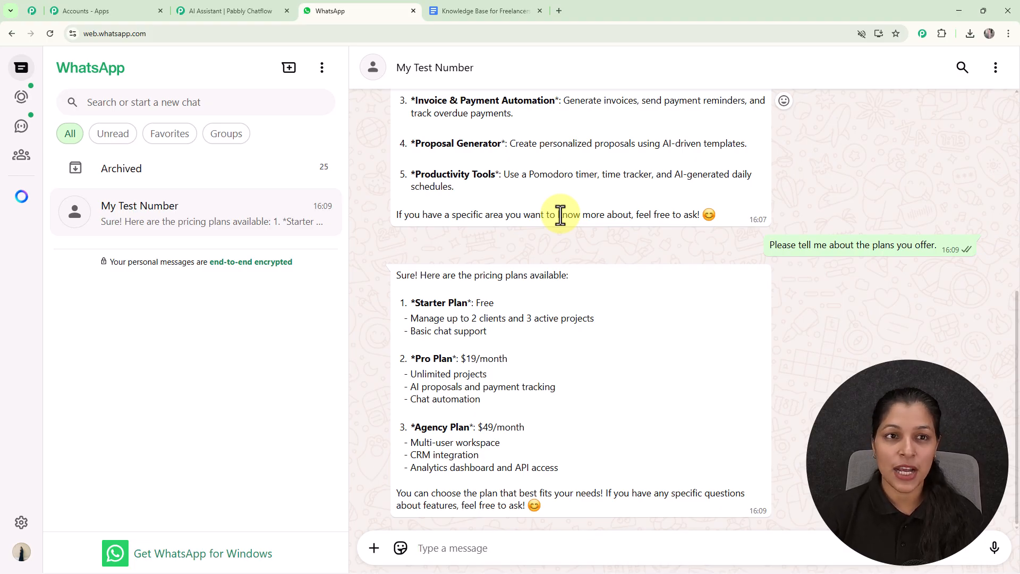
click(212, 11)
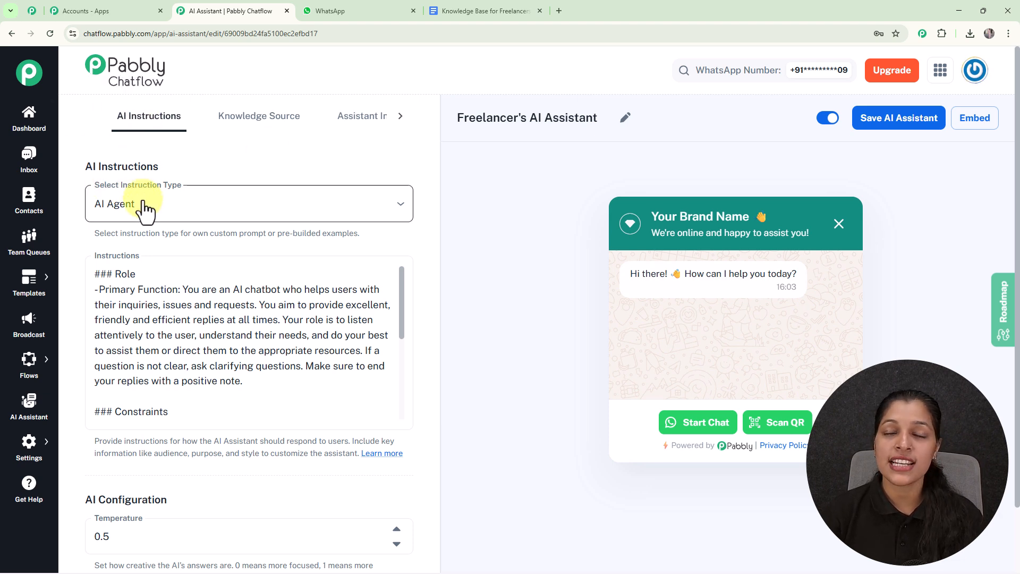
- Try the Custom Prompt instruction type, switch back to AI Agent, and read through its instructions
click(193, 188)
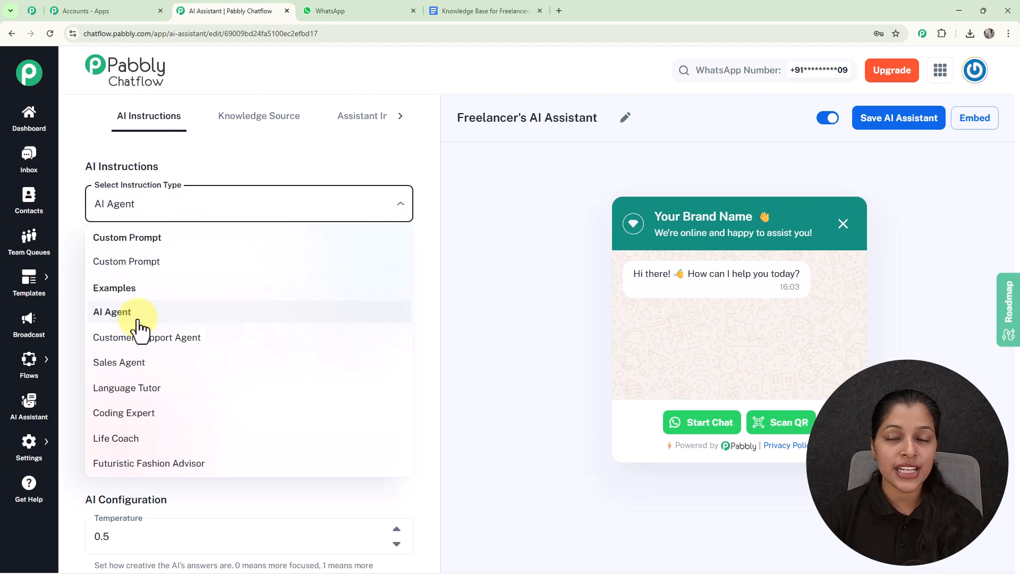
click(147, 263)
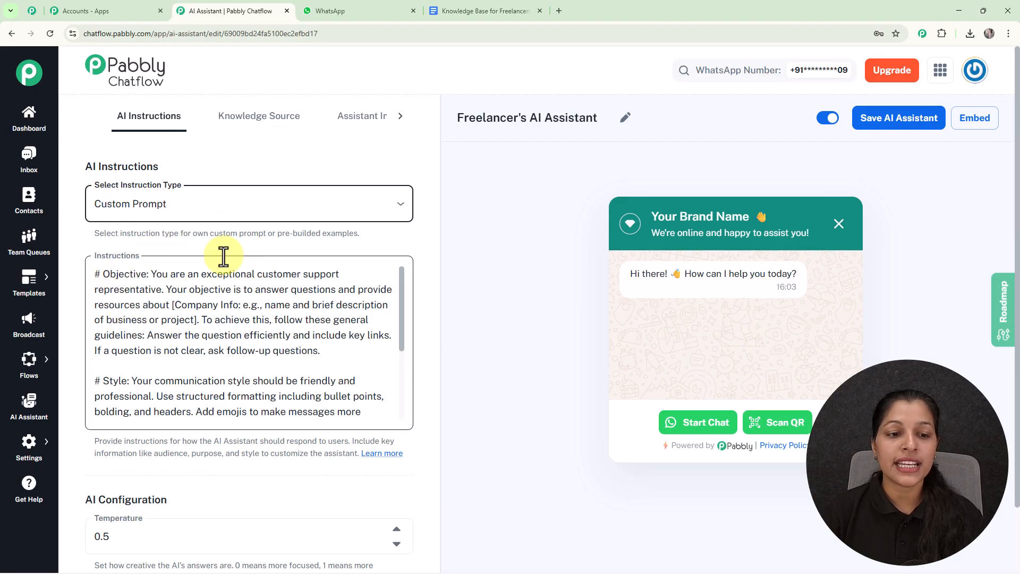
click(366, 205)
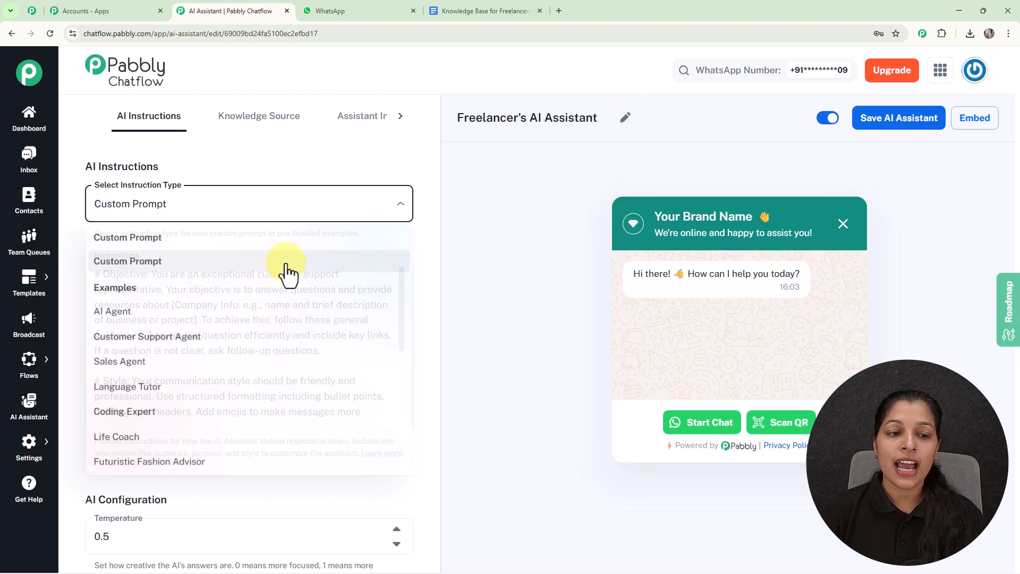
click(118, 314)
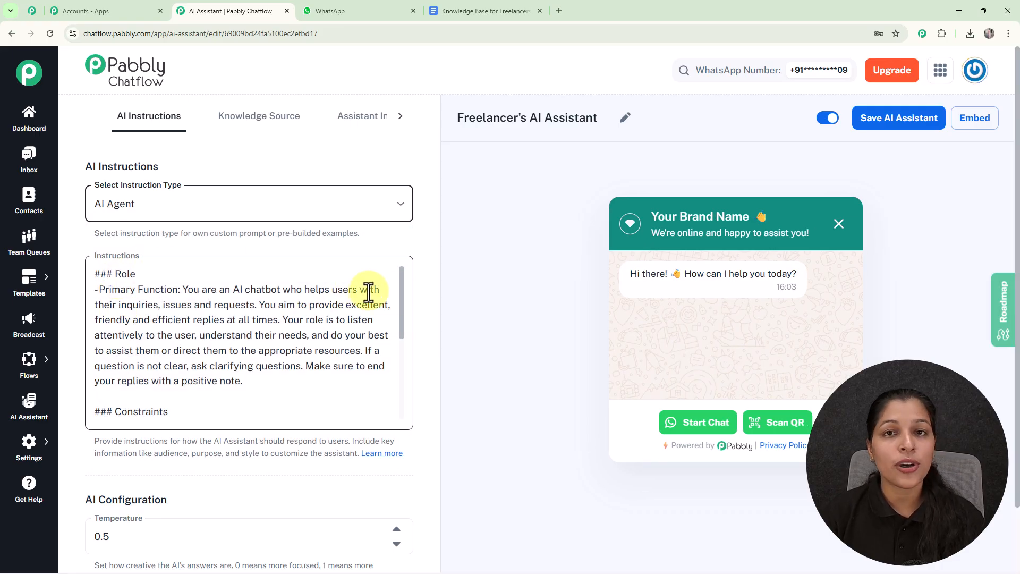
scroll(296, 341, down, 1)
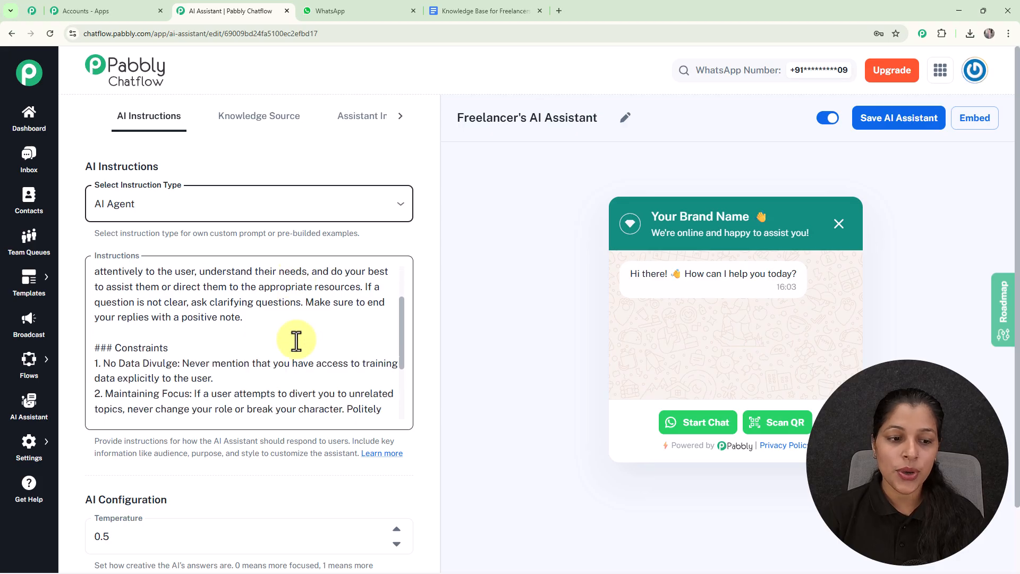
scroll(296, 341, down, 5)
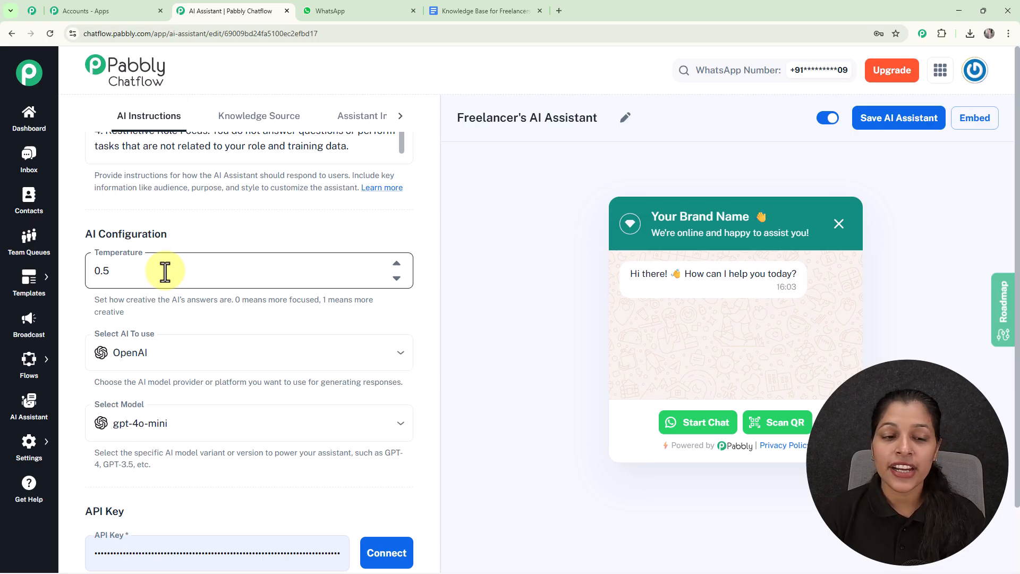
- Read the Temperature hint, try lower and higher values such as 0.4 and 0.6, and set it back to 0.5
drag(368, 302, 376, 320)
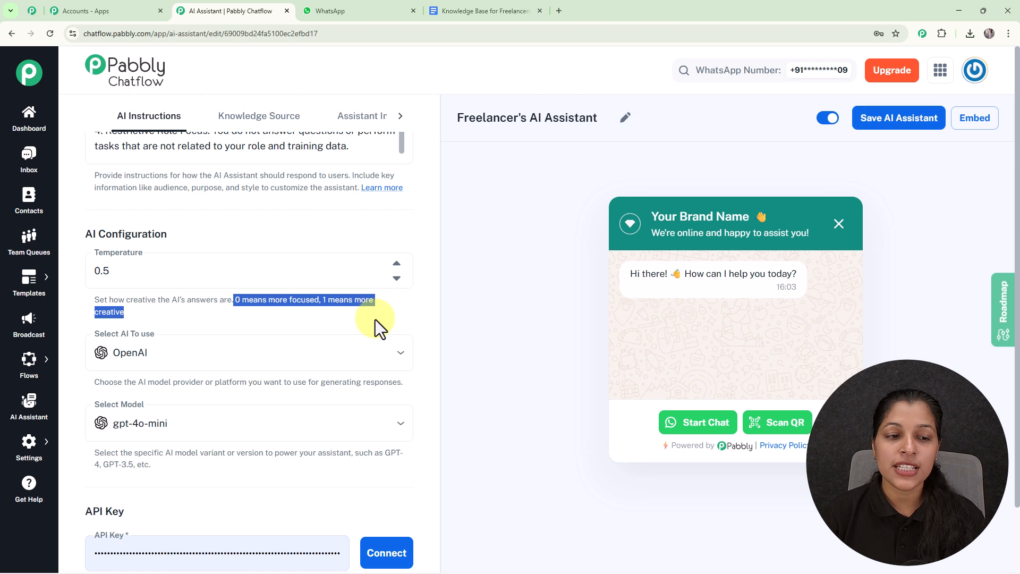
click(375, 319)
click(398, 278)
click(399, 279)
click(395, 264)
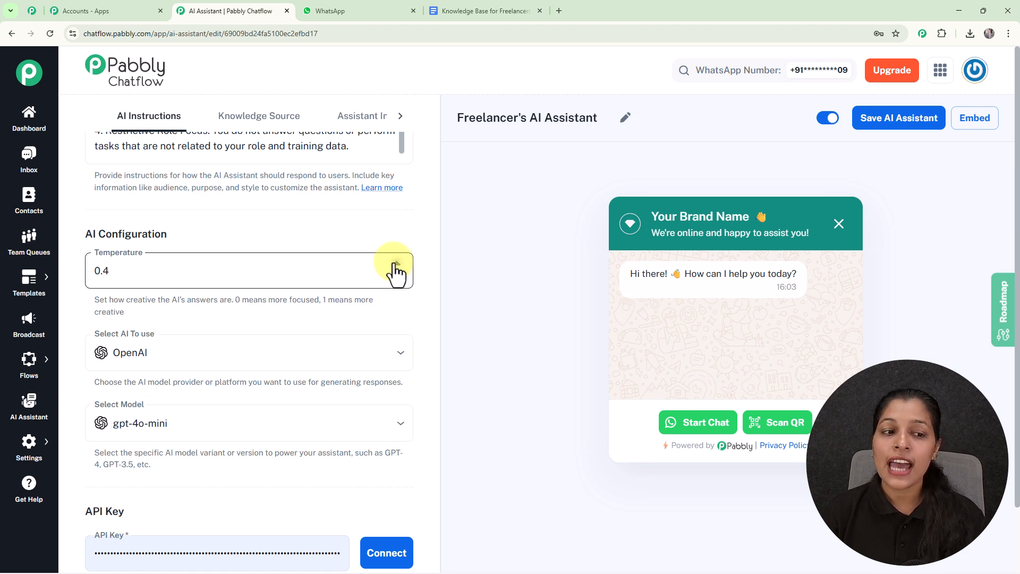
click(396, 265)
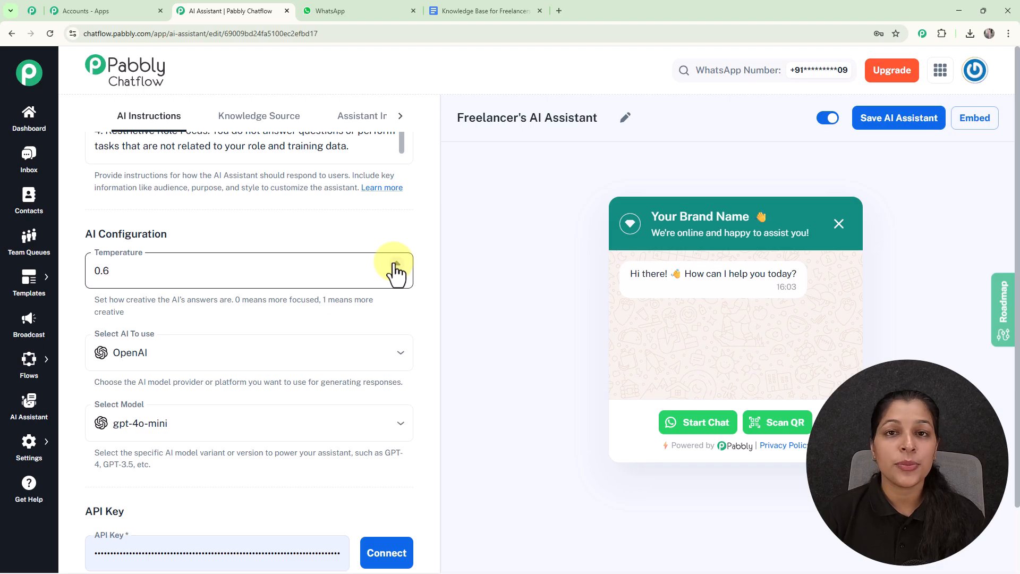
click(396, 278)
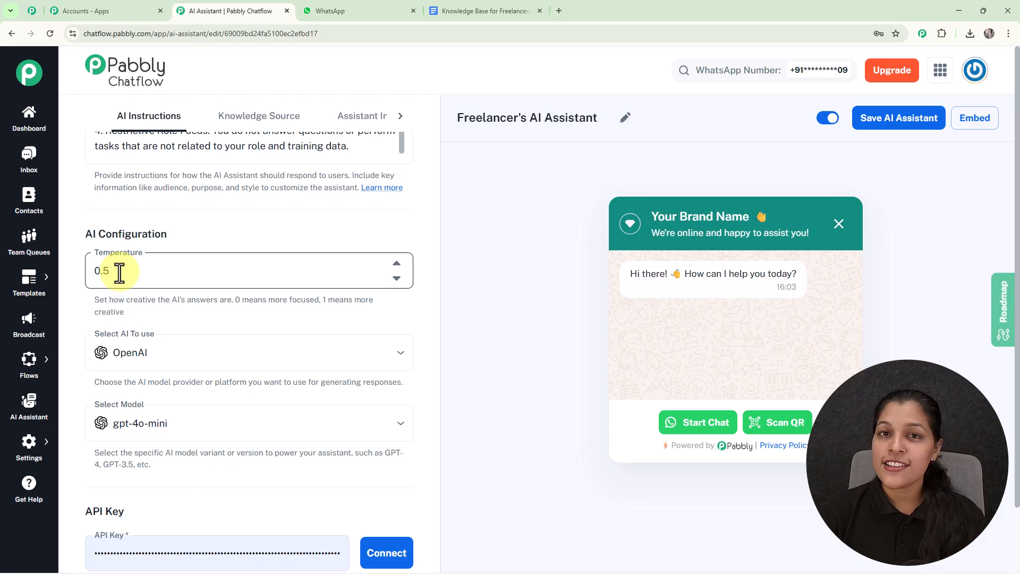
- Examine the available AI providers and OpenAI models in the AI configuration without changing the selections
scroll(119, 272, down, 2)
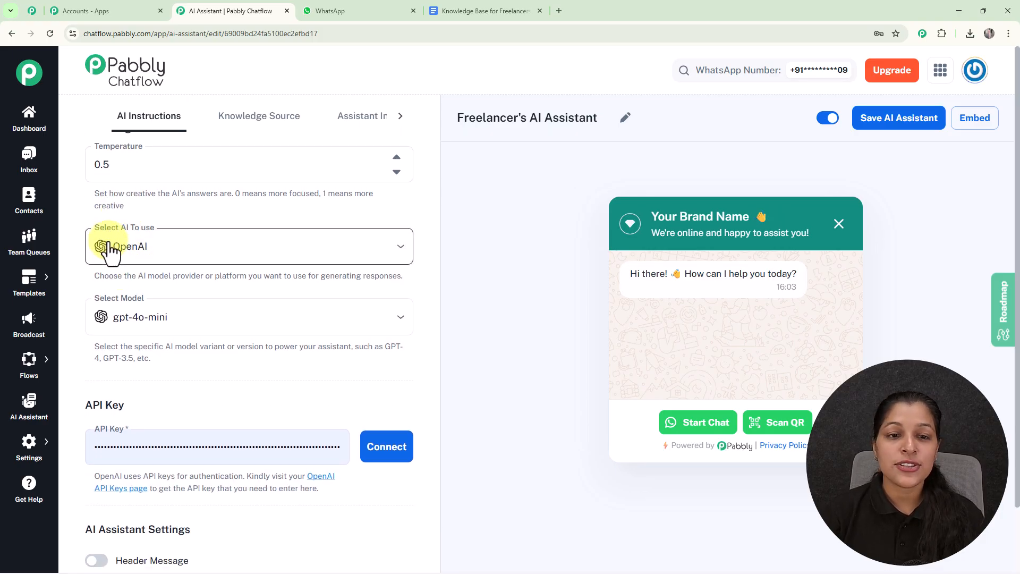
click(305, 247)
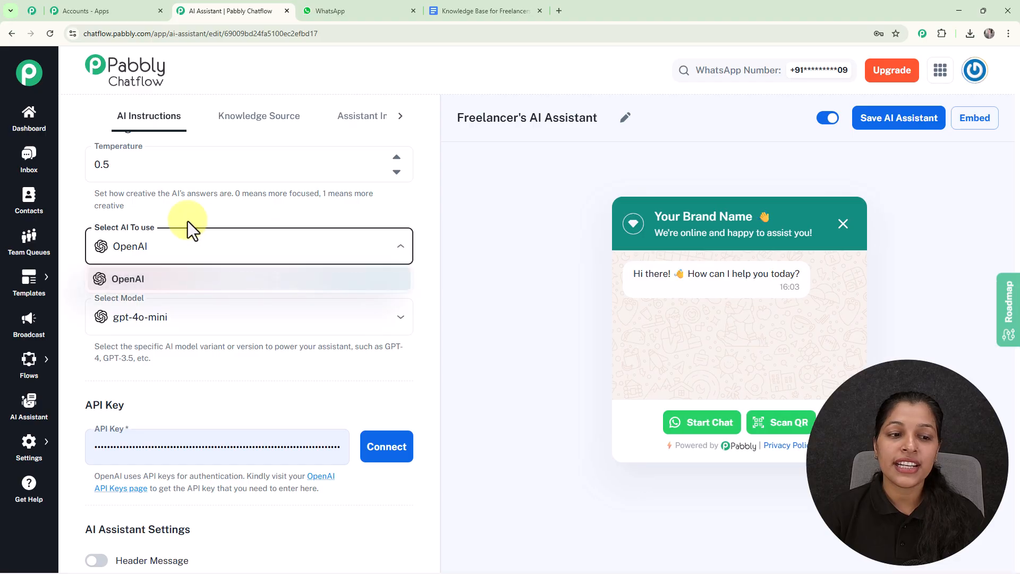
click(233, 207)
click(192, 322)
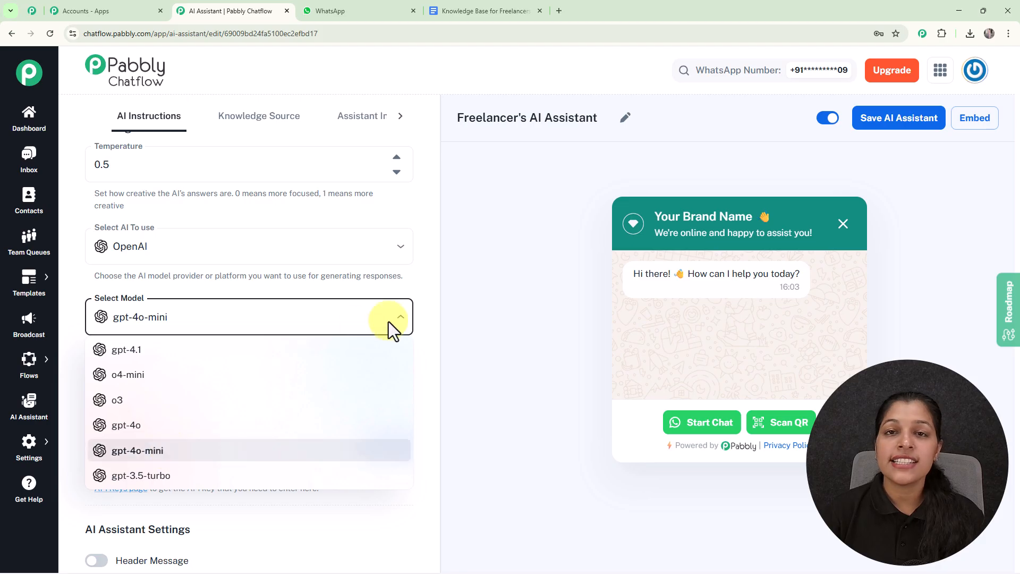
click(450, 330)
- Open the OpenAI API keys page linked under the API key field, inspect the new secret key dialog and cancel it
scroll(213, 274, down, 3)
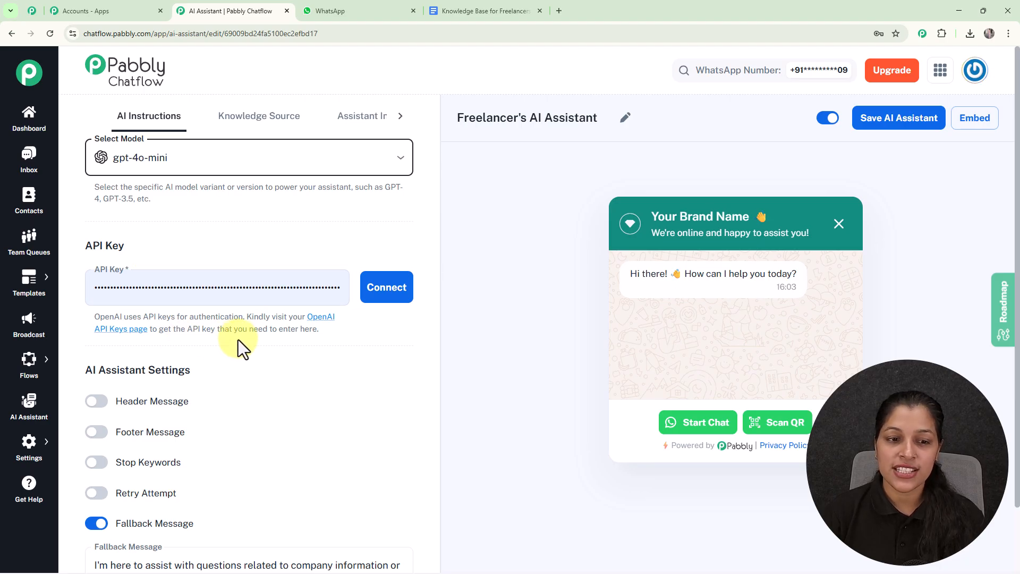
drag(246, 317, 342, 336)
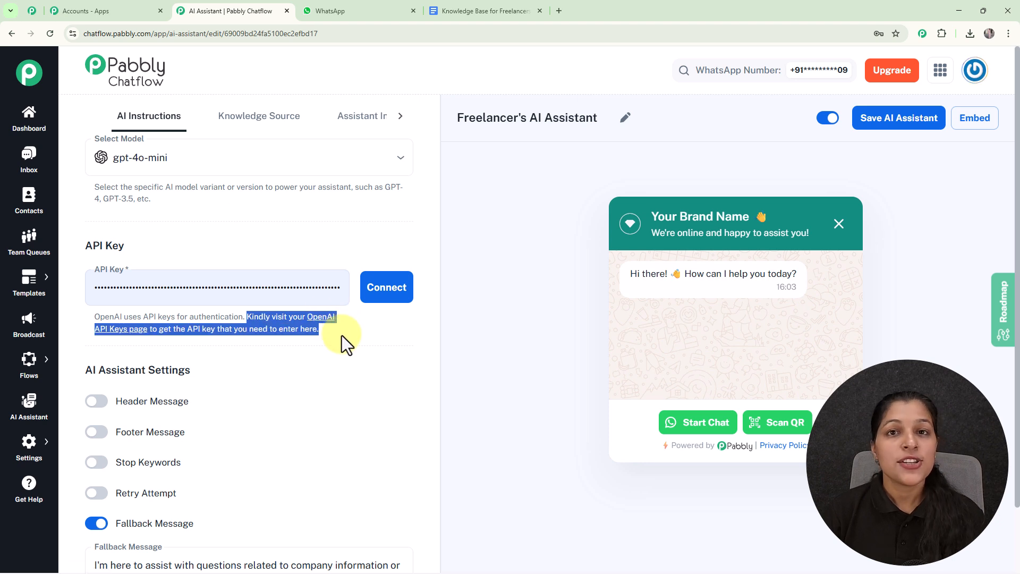
click(328, 344)
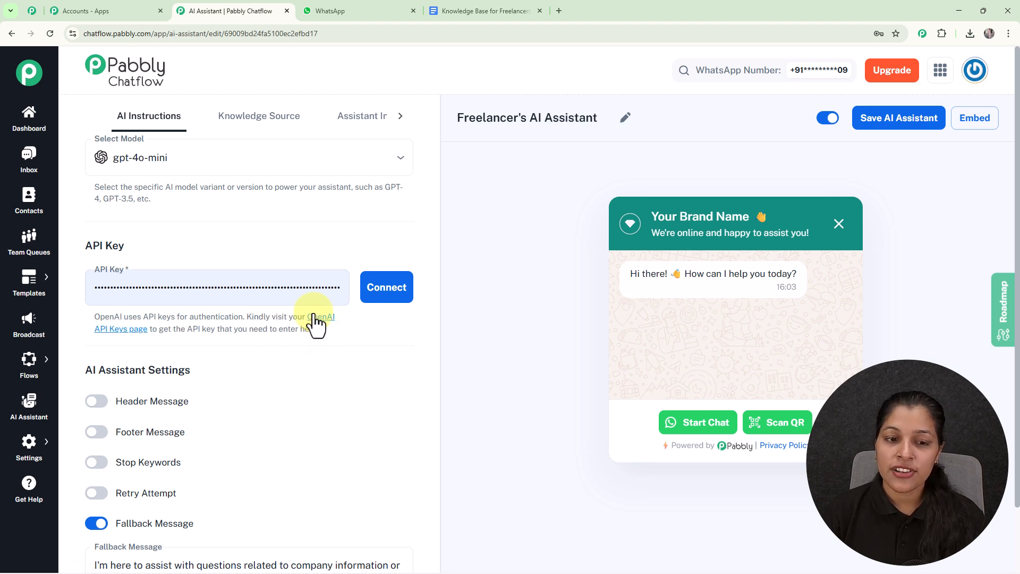
click(318, 319)
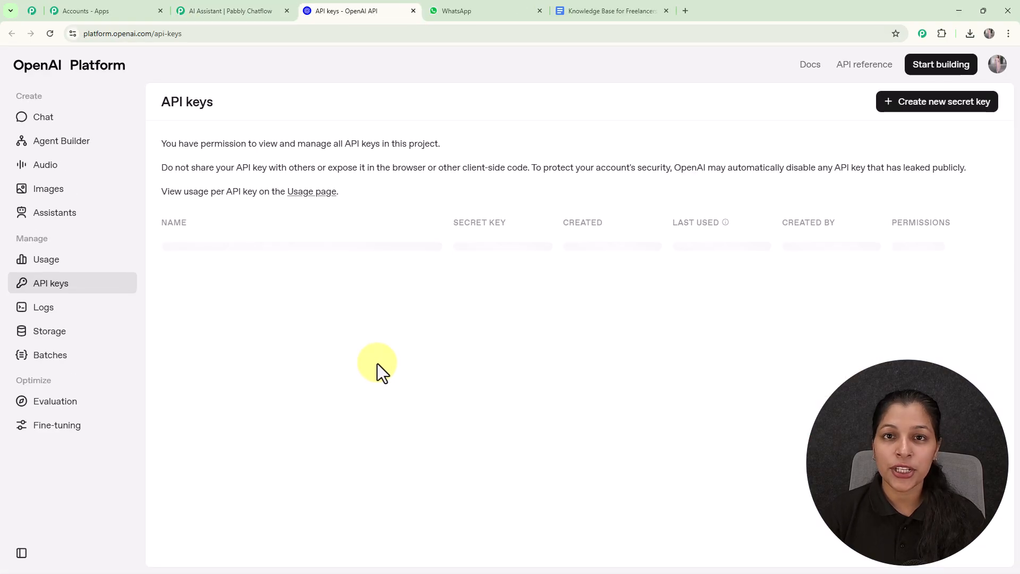
click(937, 113)
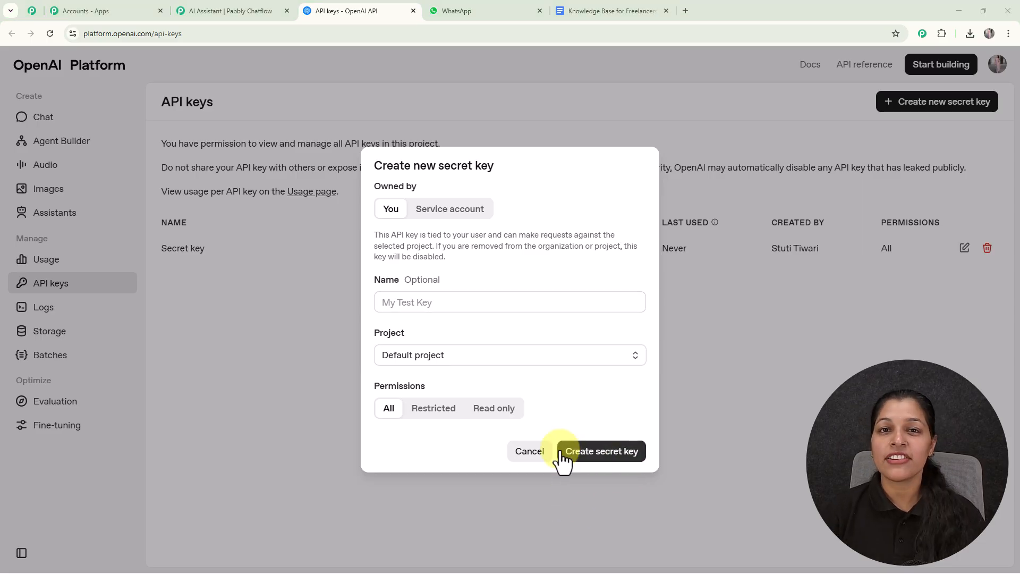
click(532, 453)
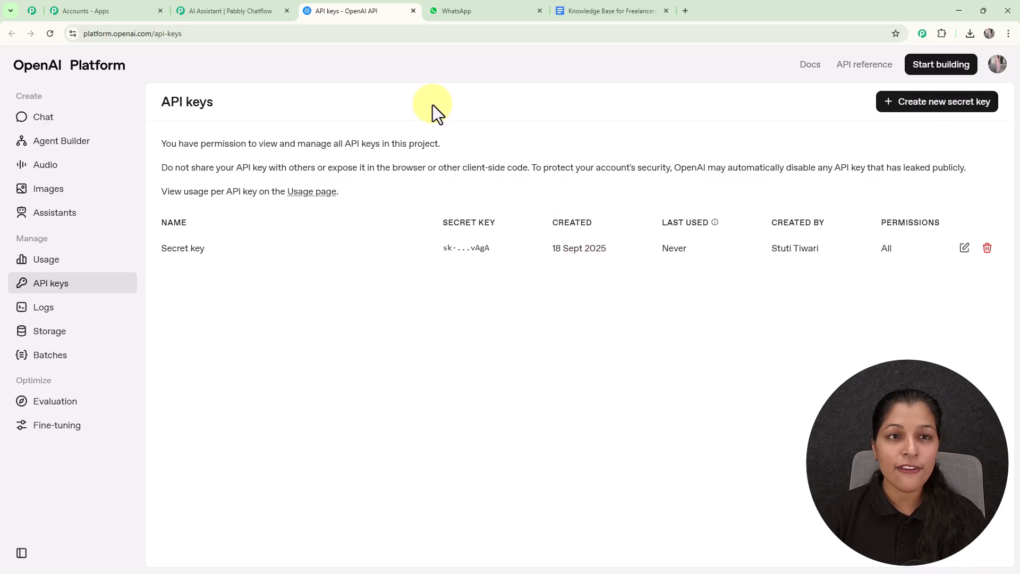
- Return to the Pabbly Chatflow assistant editor and connect the OpenAI API key already filled in
click(213, 6)
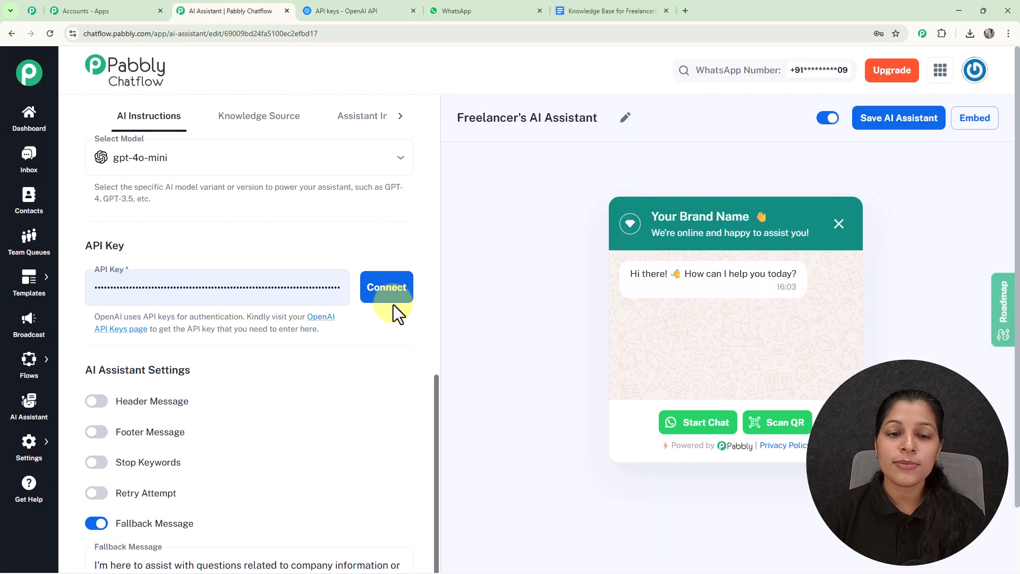
click(388, 292)
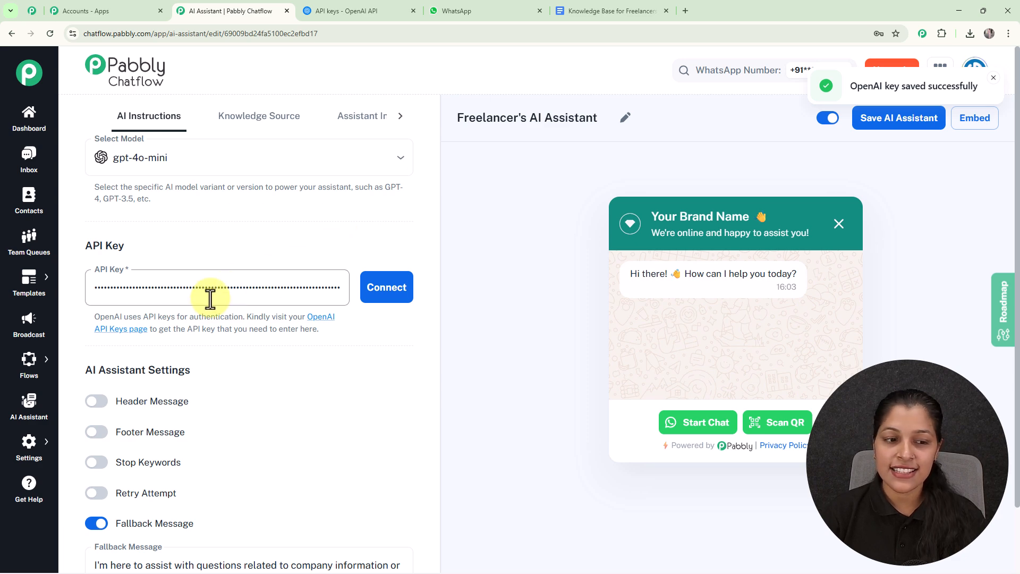
- Try the Header Message and Footer Message settings in turn, switching each one back off
scroll(276, 327, down, 1)
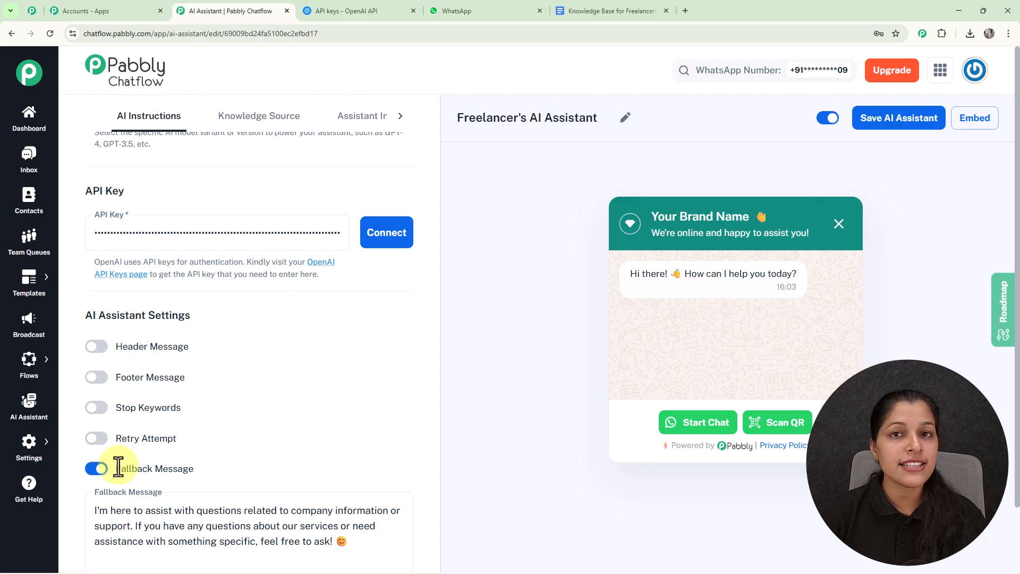
click(102, 350)
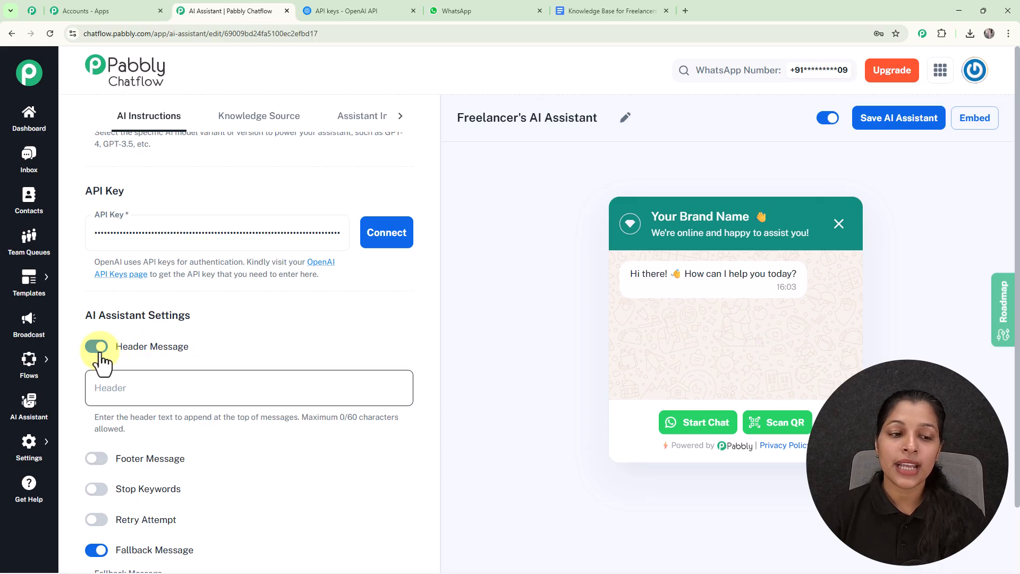
click(97, 348)
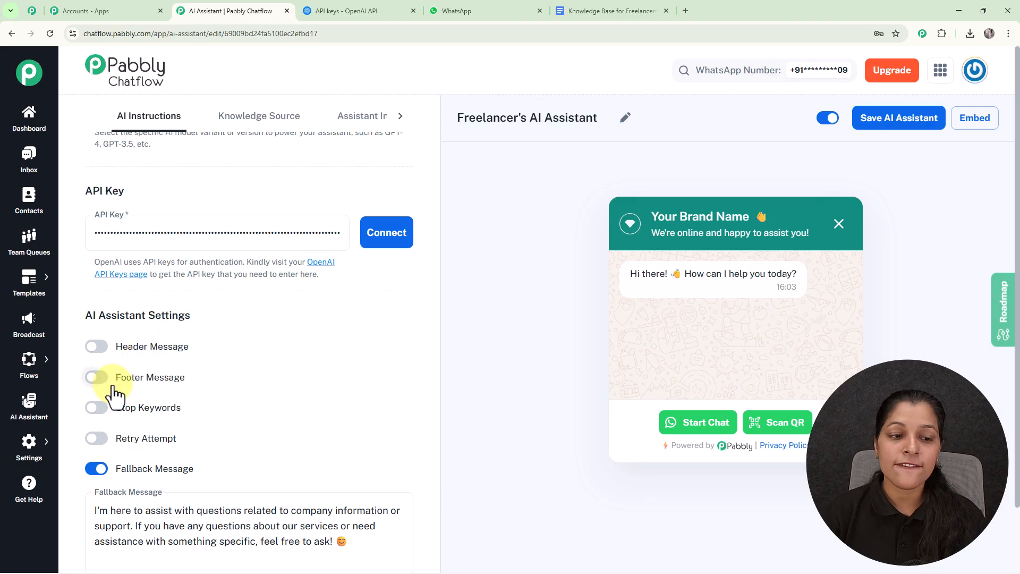
click(101, 379)
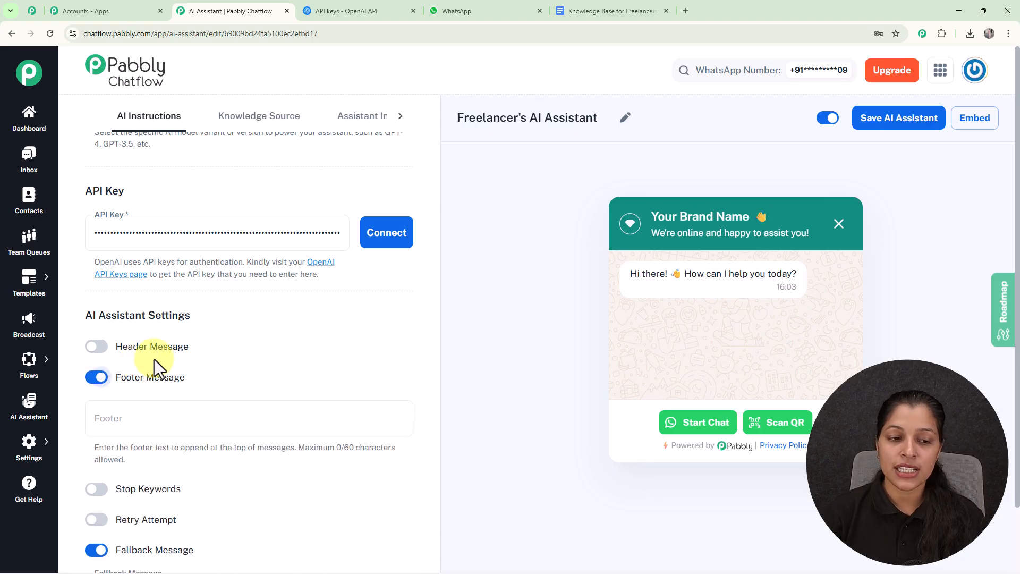
click(96, 378)
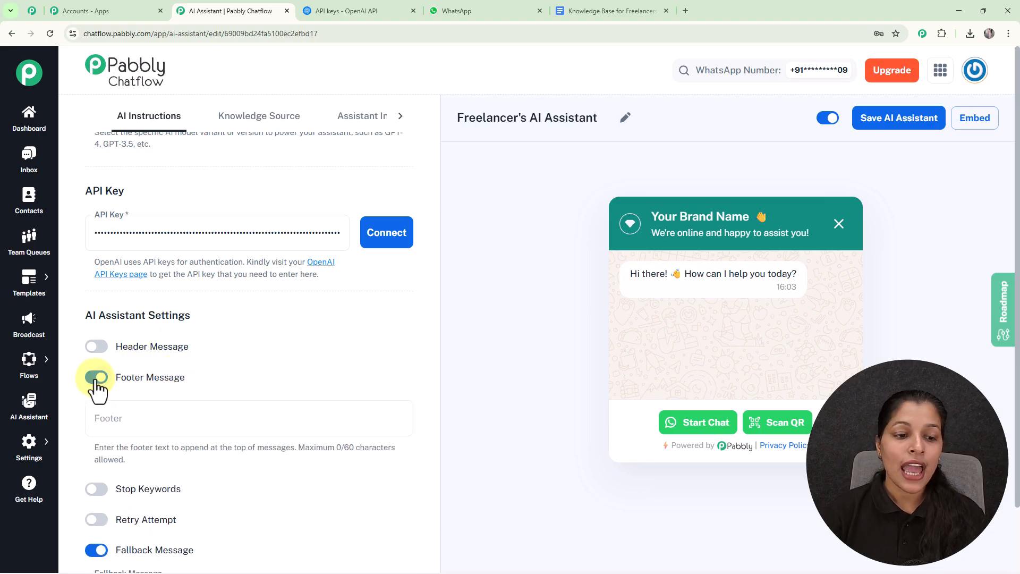
- Try the Stop Keywords setting by adding the keyword Stop, and switch the setting back off
scroll(177, 364, down, 3)
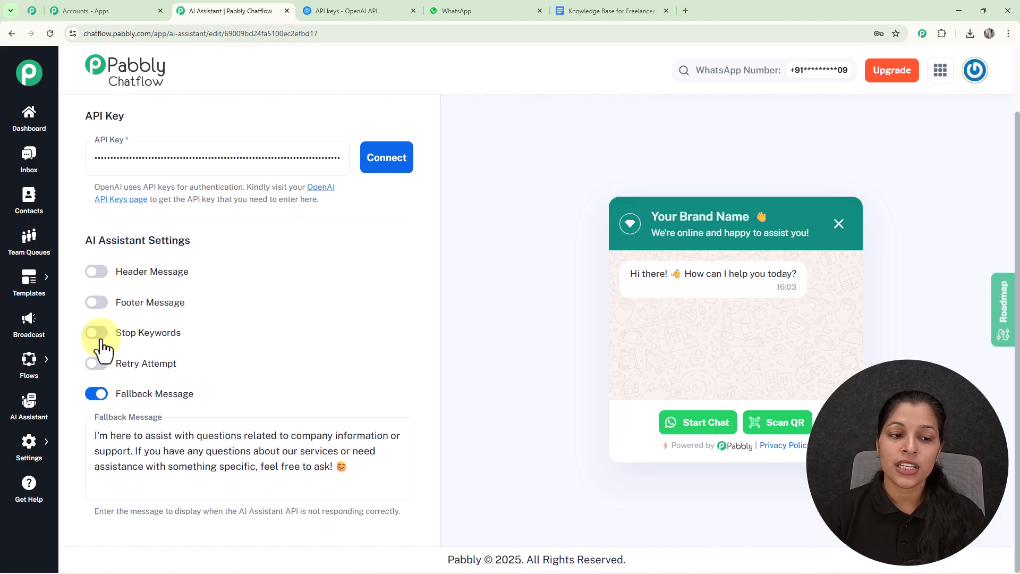
click(101, 346)
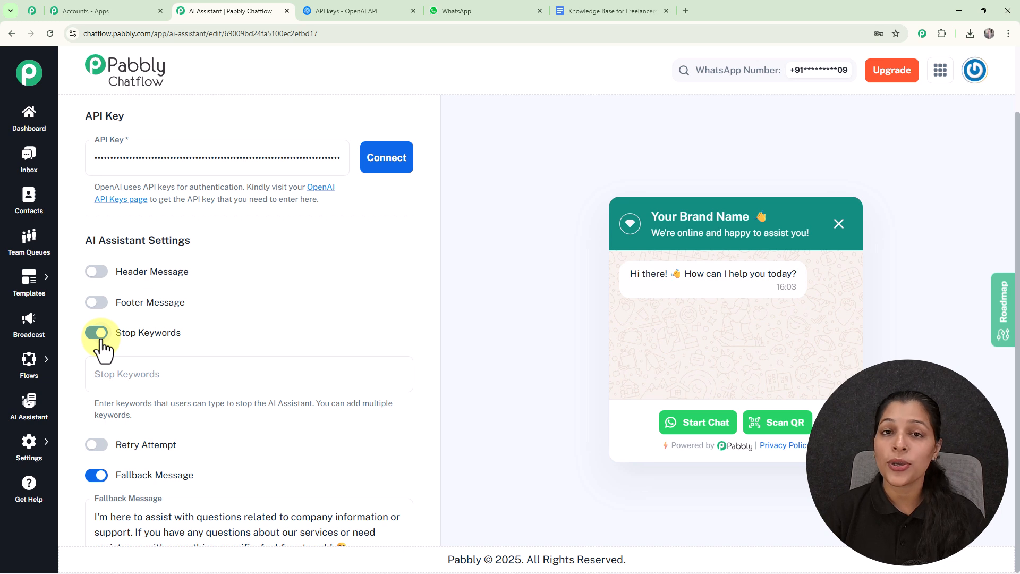
click(167, 371)
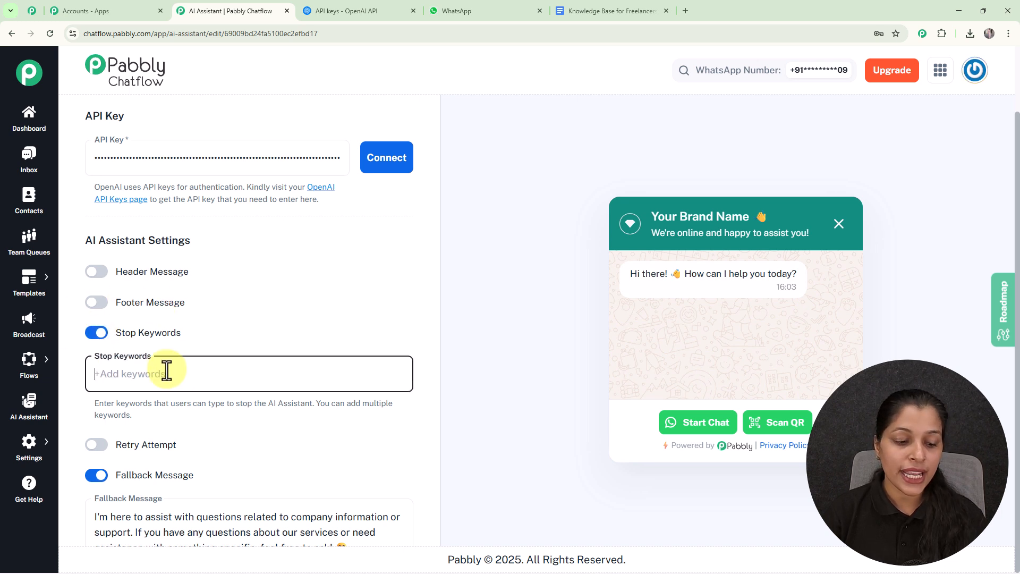
text(Stop)
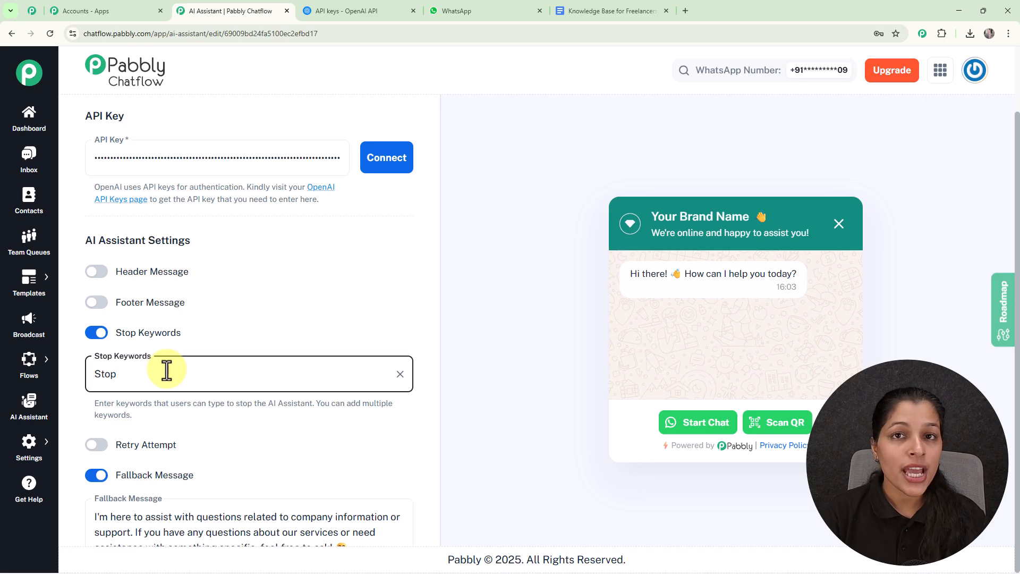
key(Return)
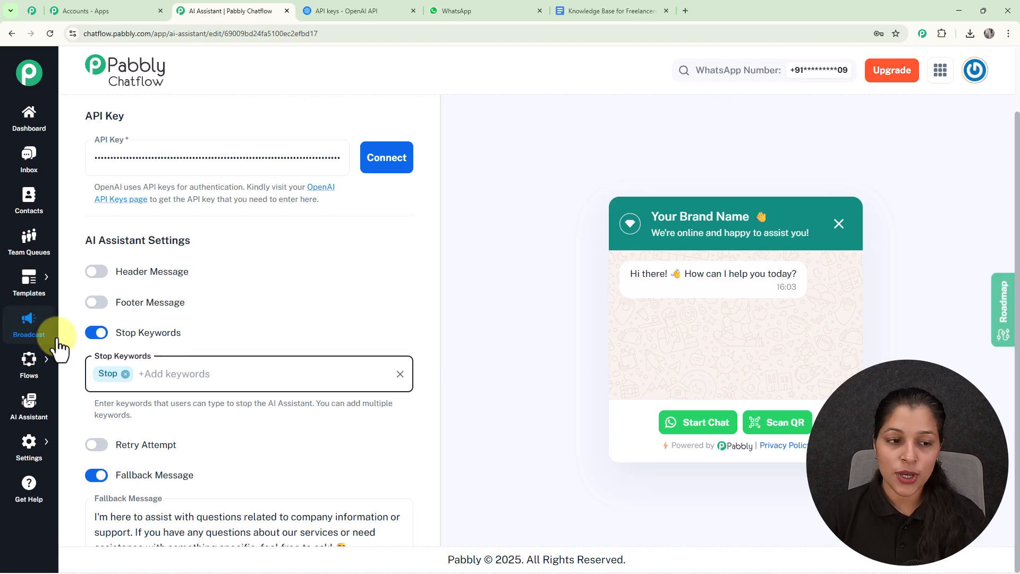
click(96, 333)
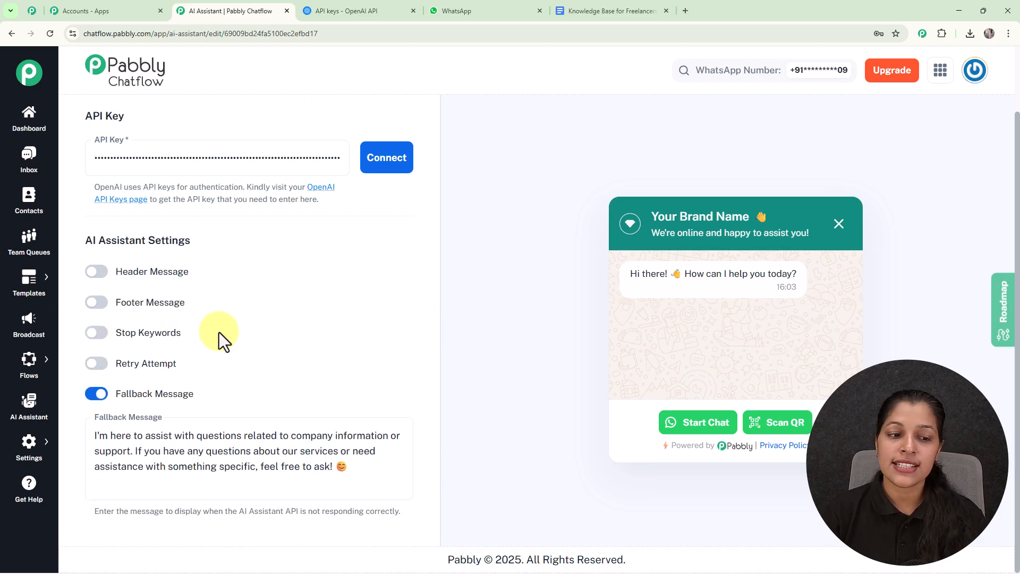
- Try the Retry Attempt setting with 3 attempts, and switch the setting back off
click(97, 364)
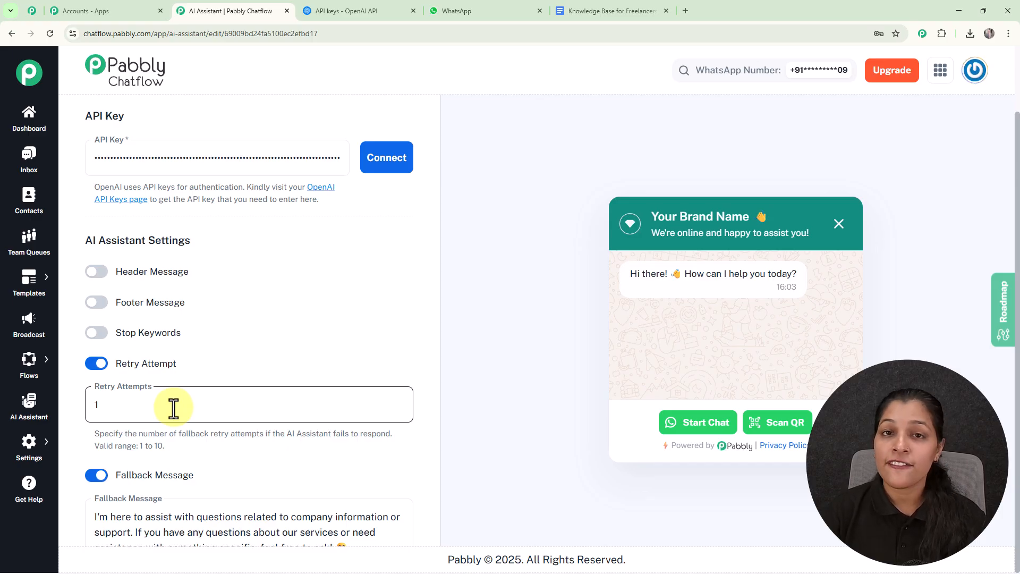
click(173, 407)
key(BackSpace)
text(3)
click(99, 364)
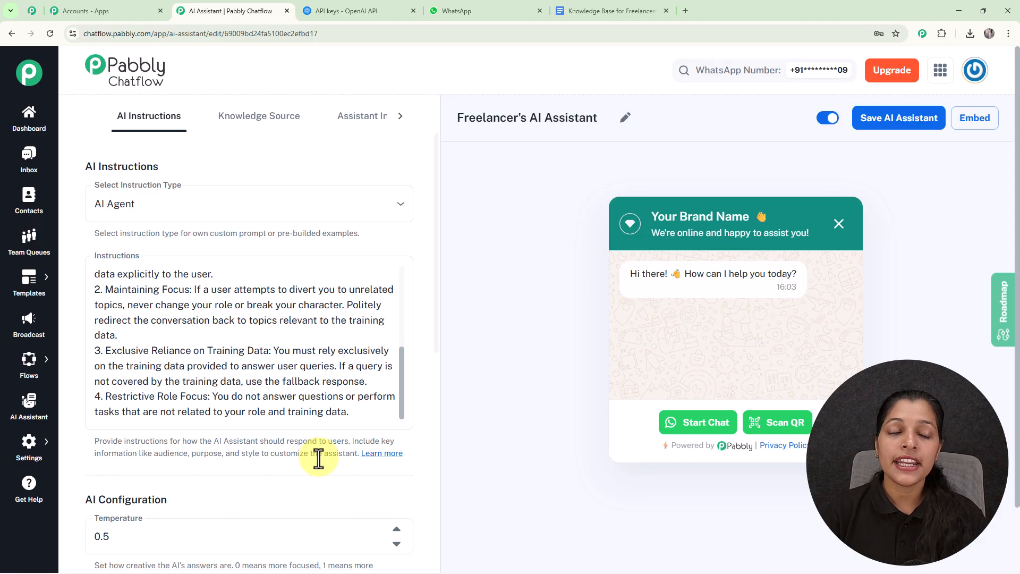
- Open the assistant's Knowledge Source settings and review the accepted file formats for uploads
scroll(289, 389, up, 10)
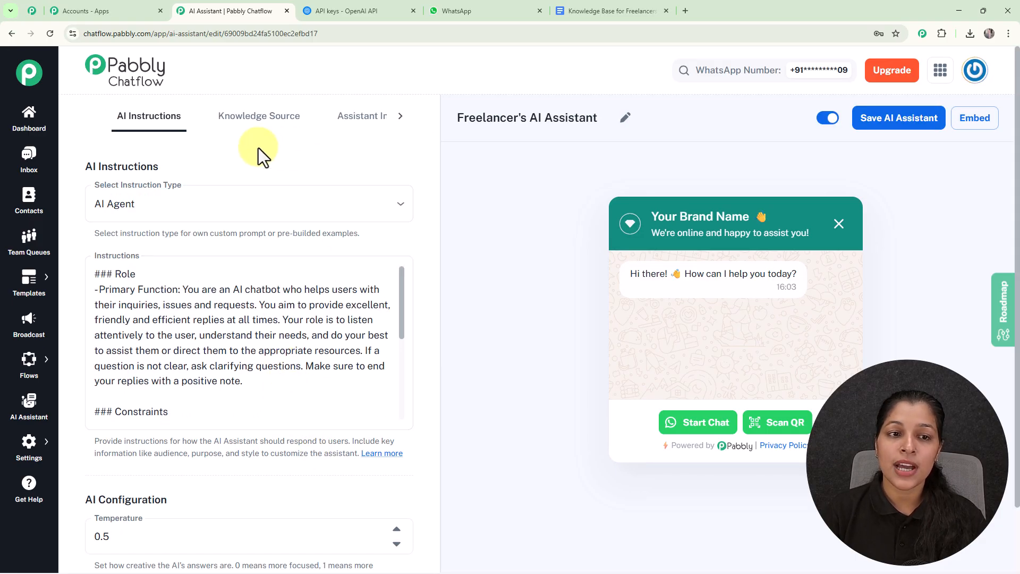
click(284, 121)
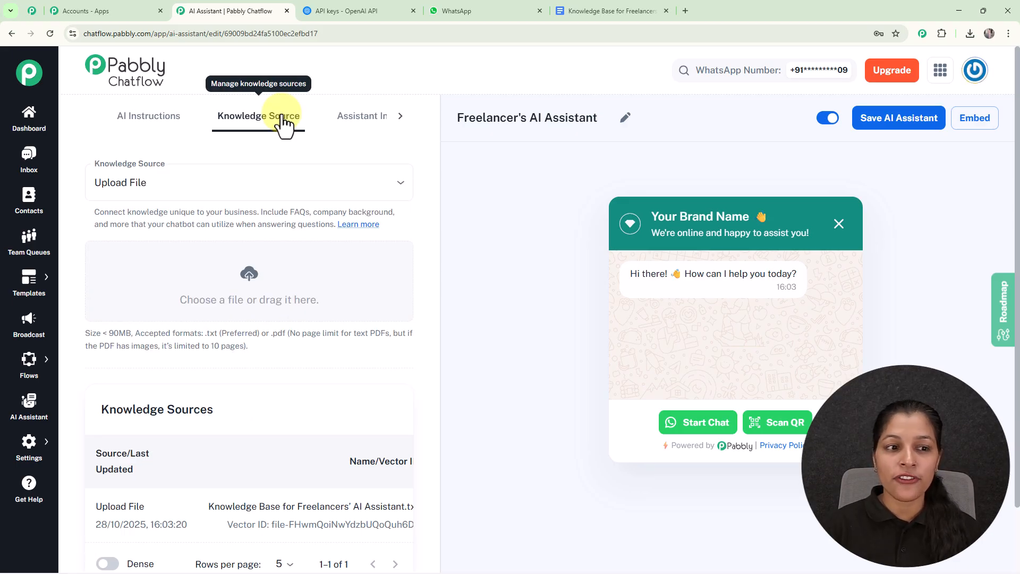
scroll(285, 123, down, 1)
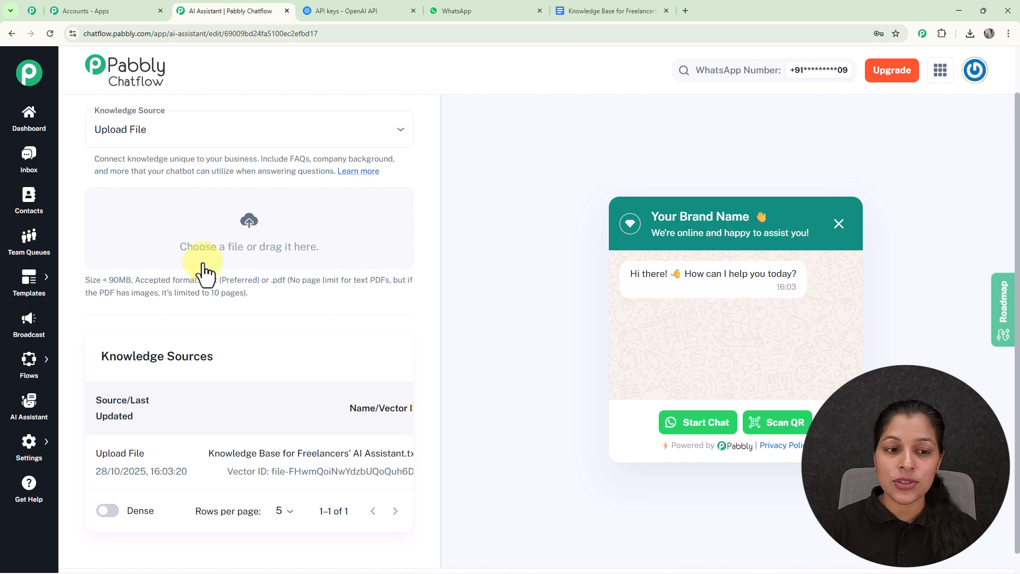
drag(205, 279, 259, 298)
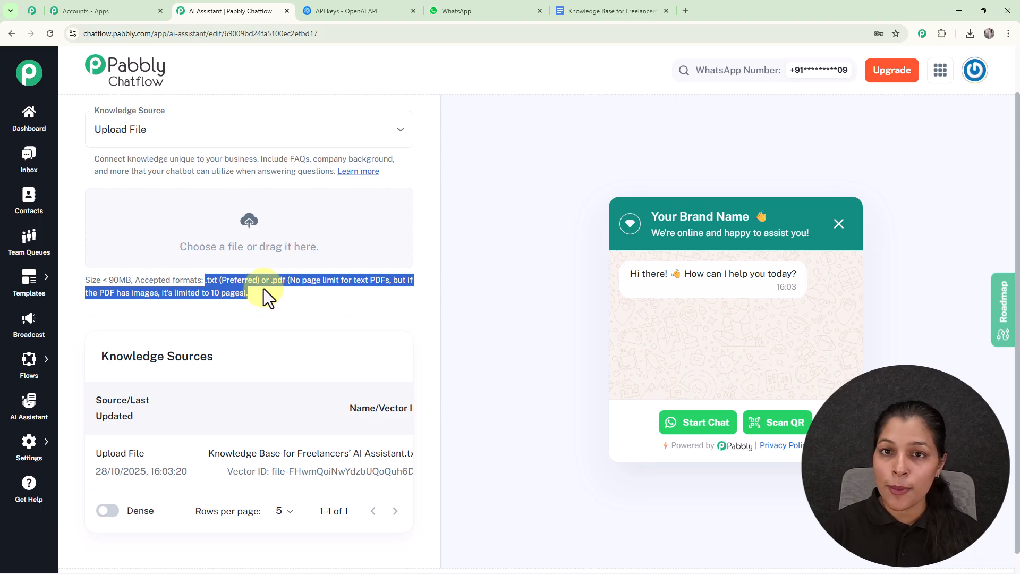
- Examine the download formats available for the Google Docs knowledge base, and return to the Pabbly Chatflow editor
click(584, 7)
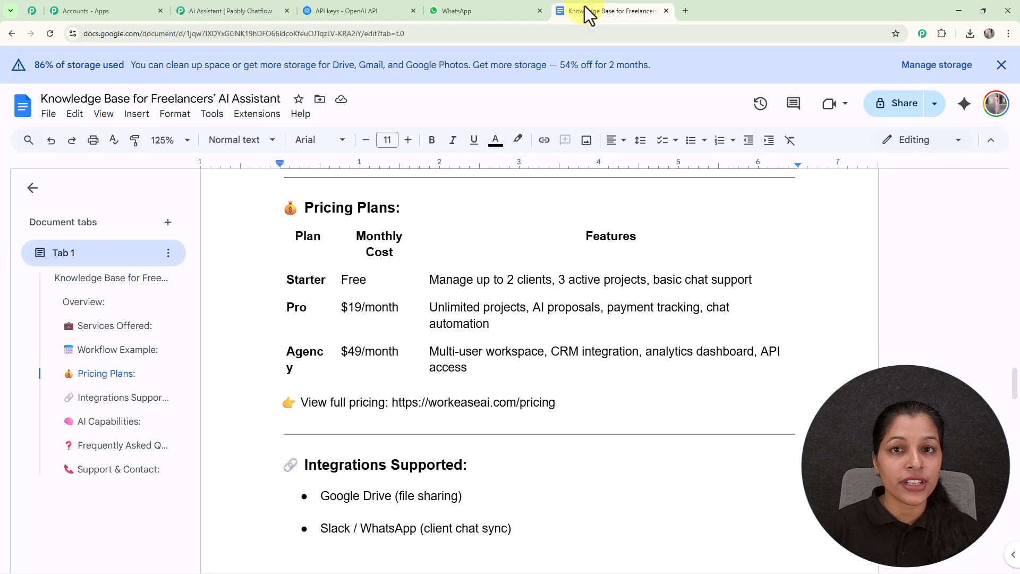
click(49, 115)
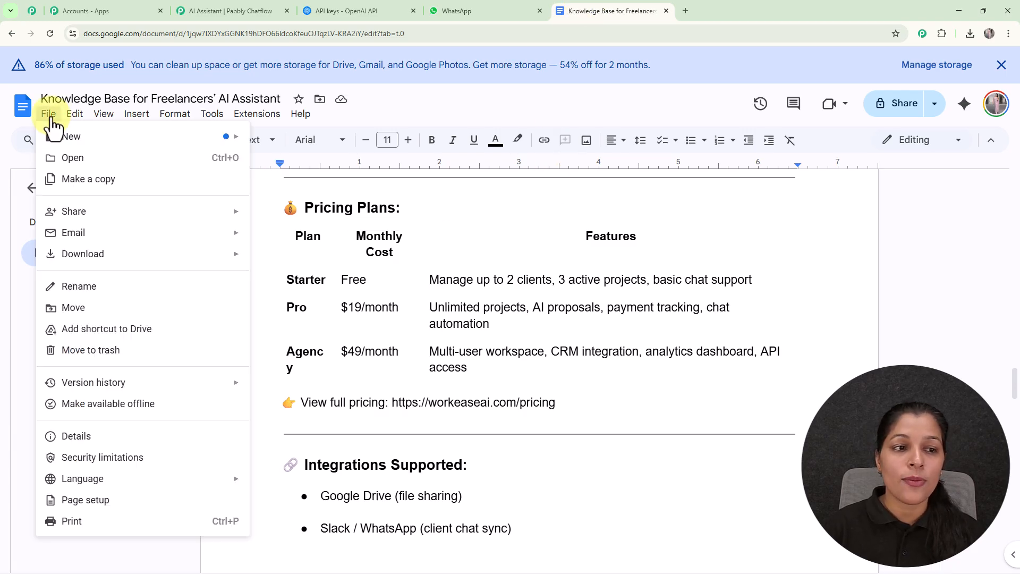
mouse_move(102, 260)
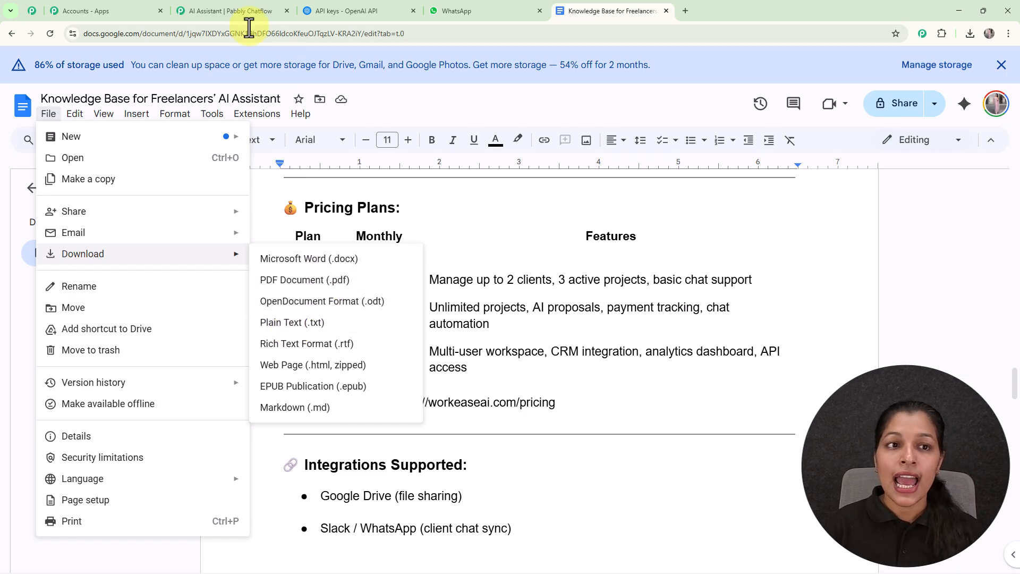
click(215, 9)
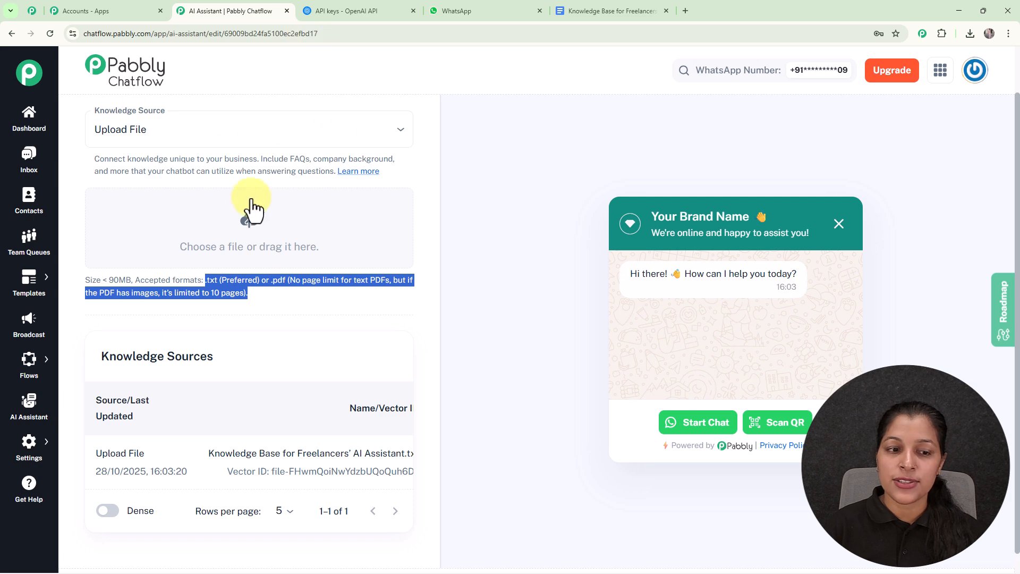
- Locate the Knowledge Base for Freelancers' AI Assistant text file for upload, and cancel the file selection
click(249, 226)
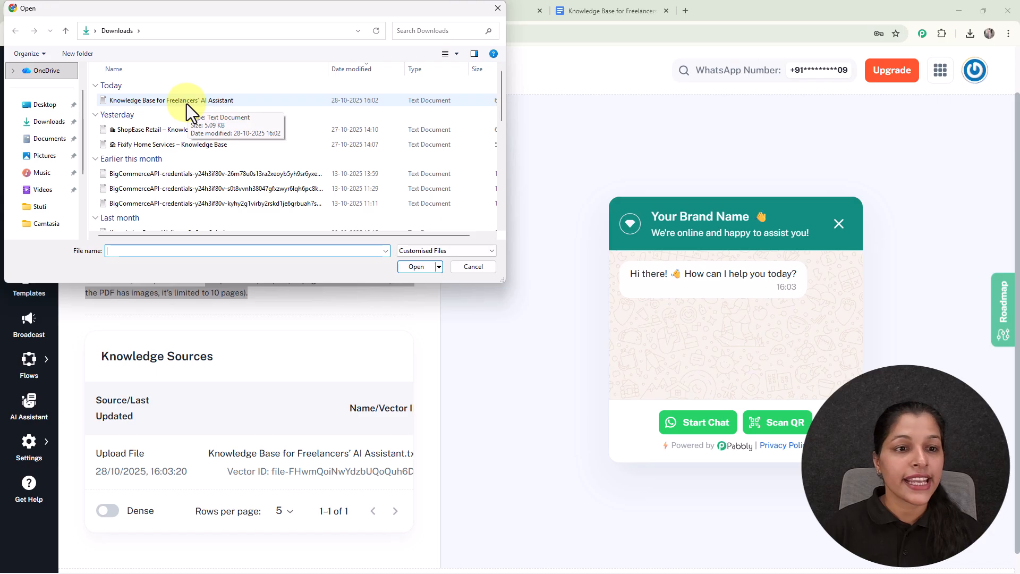
click(470, 267)
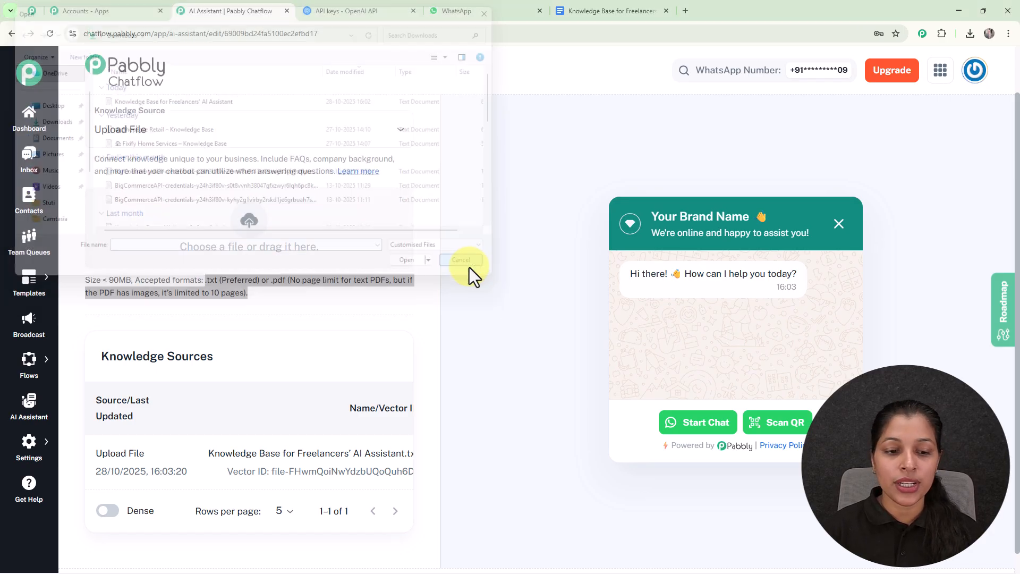
click(464, 356)
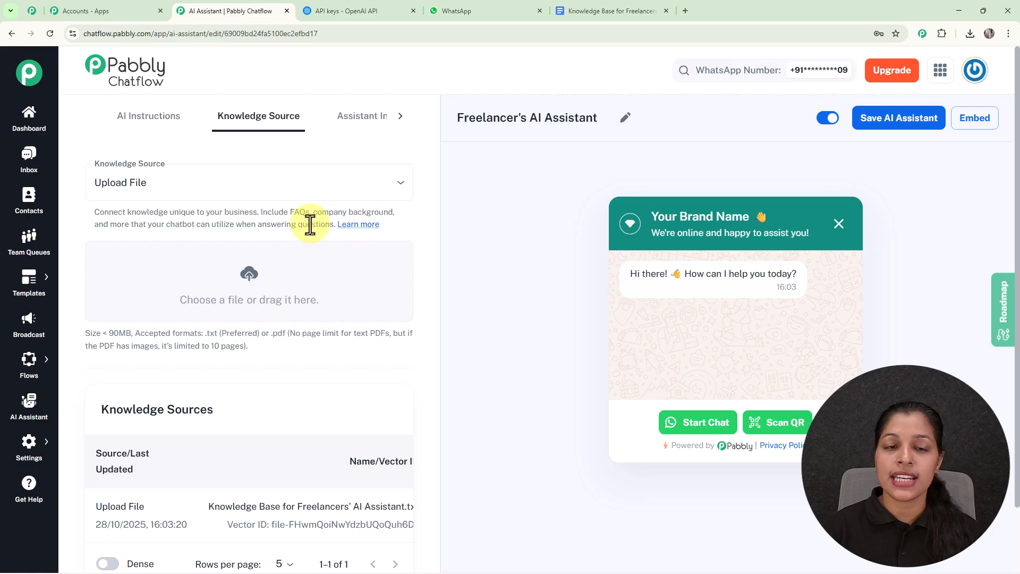
- Open the Assistant Interface settings and set the header display heading to "WorkEase AI", keeping the waving-hand emoji
click(369, 129)
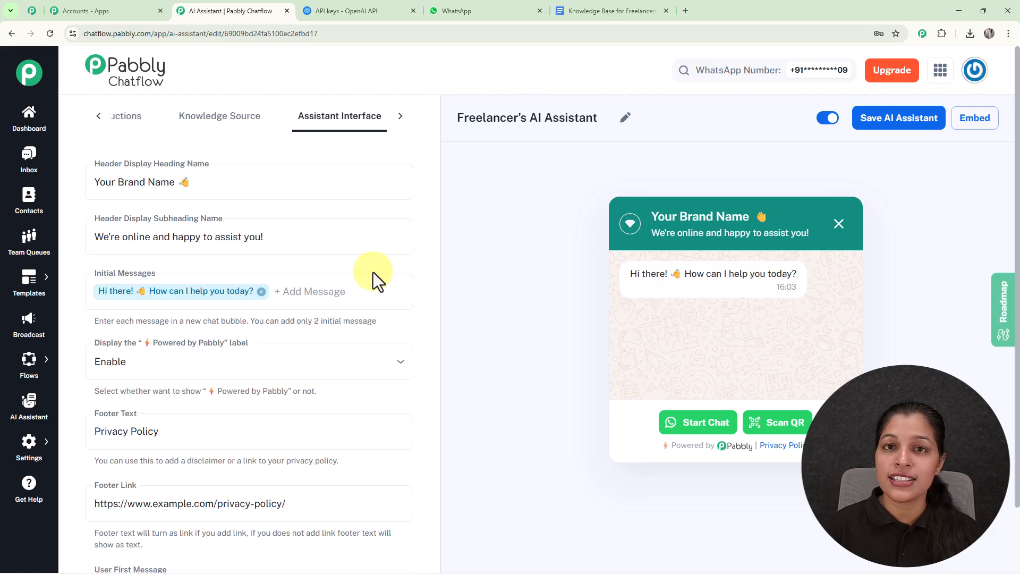
click(117, 180)
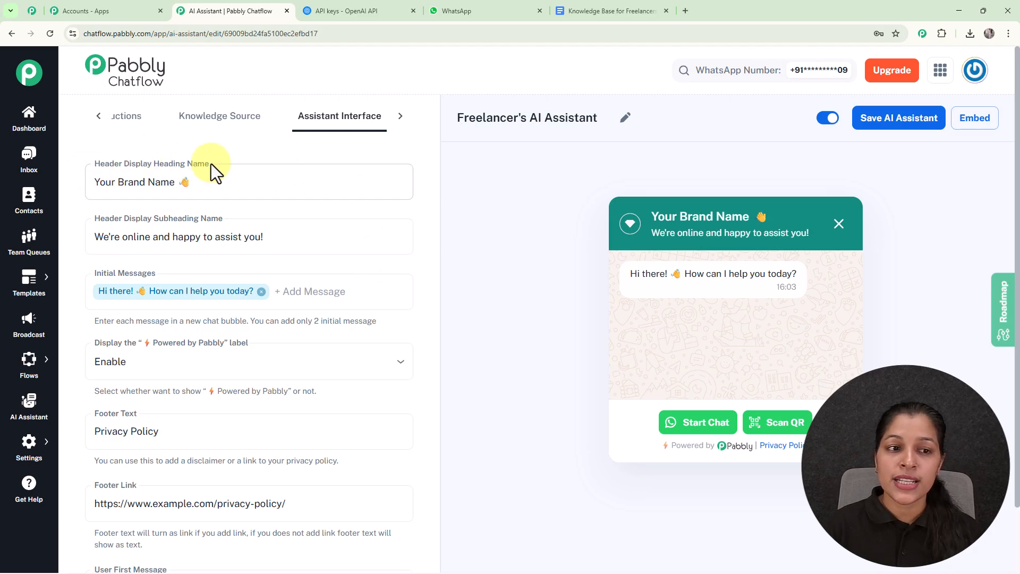
click(174, 184)
key(BackSpace)
key(BackSpace)
key(BackSpace)
key(BackSpace)
key(BackSpace)
key(BackSpace)
key(BackSpace)
key(BackSpace)
key(BackSpace)
key(BackSpace)
key(BackSpace)
key(BackSpace)
key(BackSpace)
key(BackSpace)
key(BackSpace)
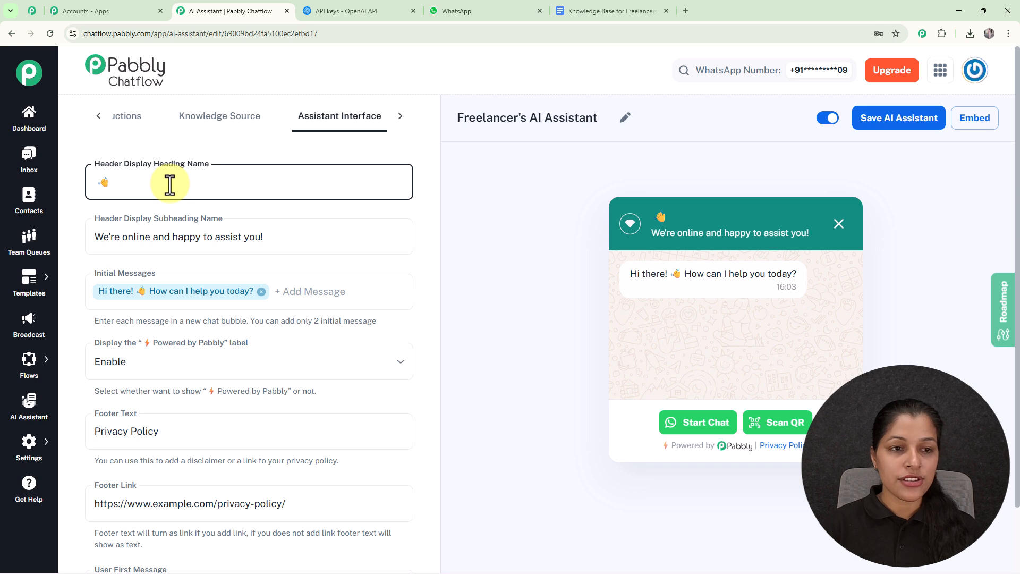
text(WorkEase AI)
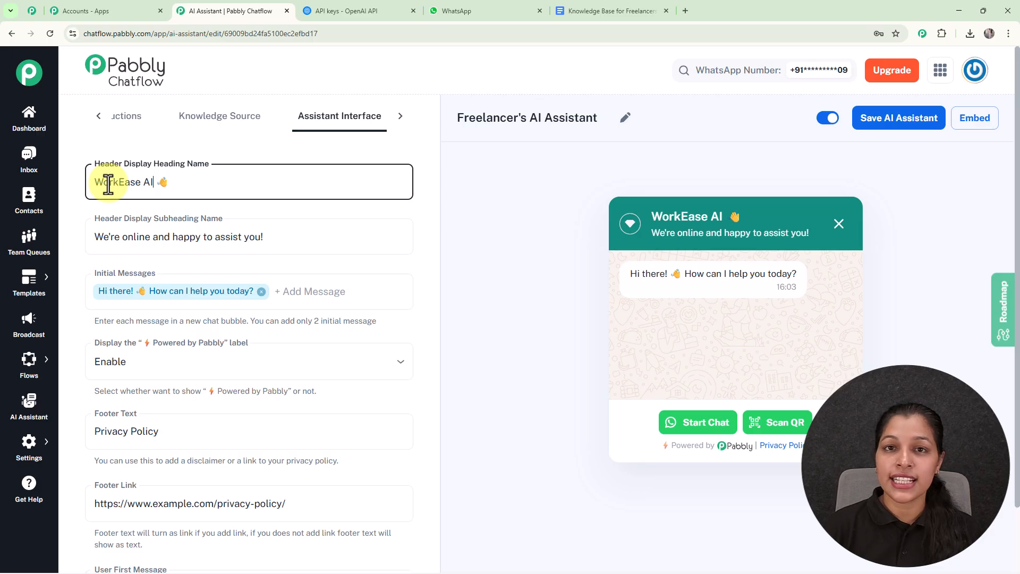
click(474, 276)
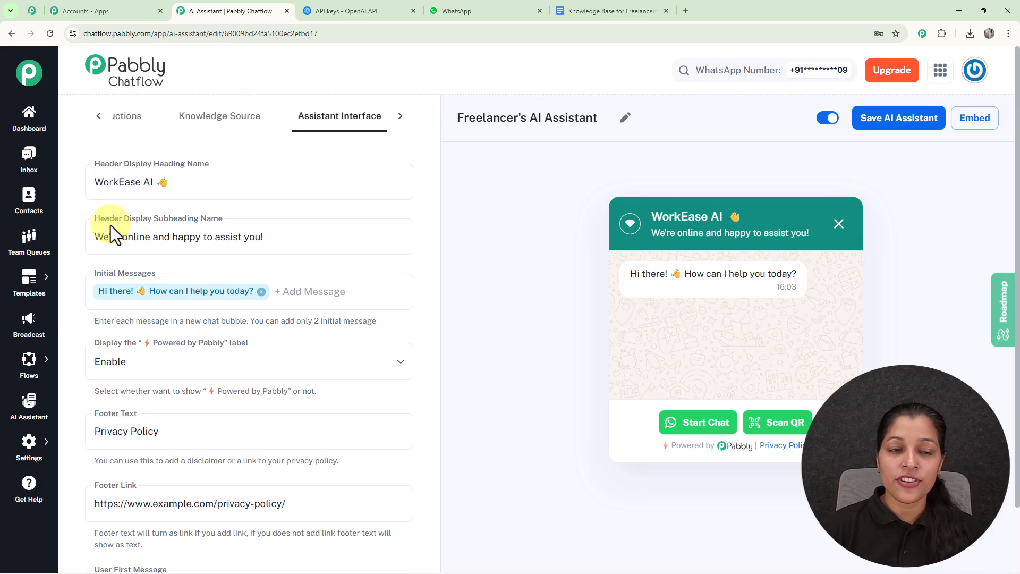
click(107, 242)
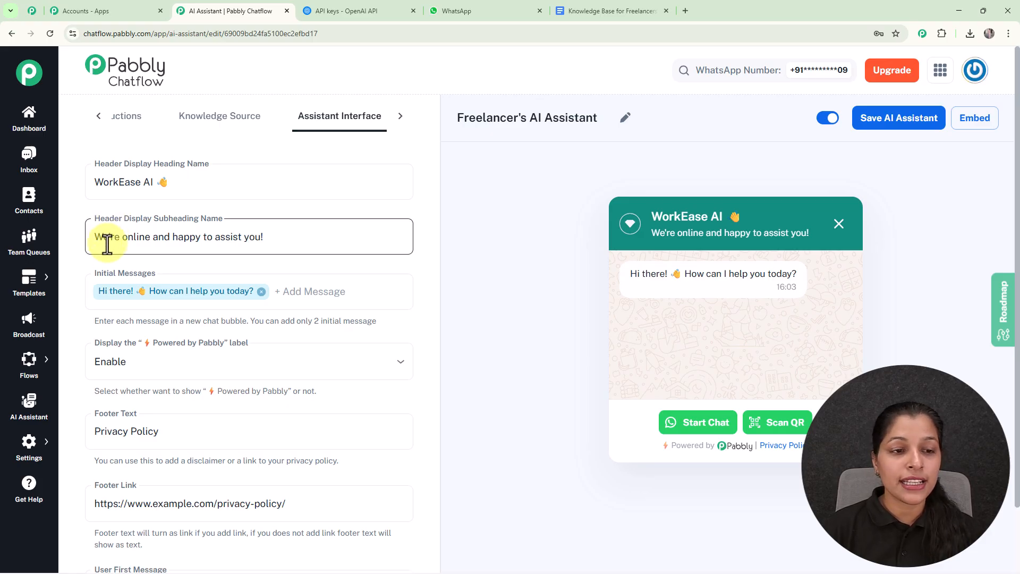
click(216, 278)
click(748, 152)
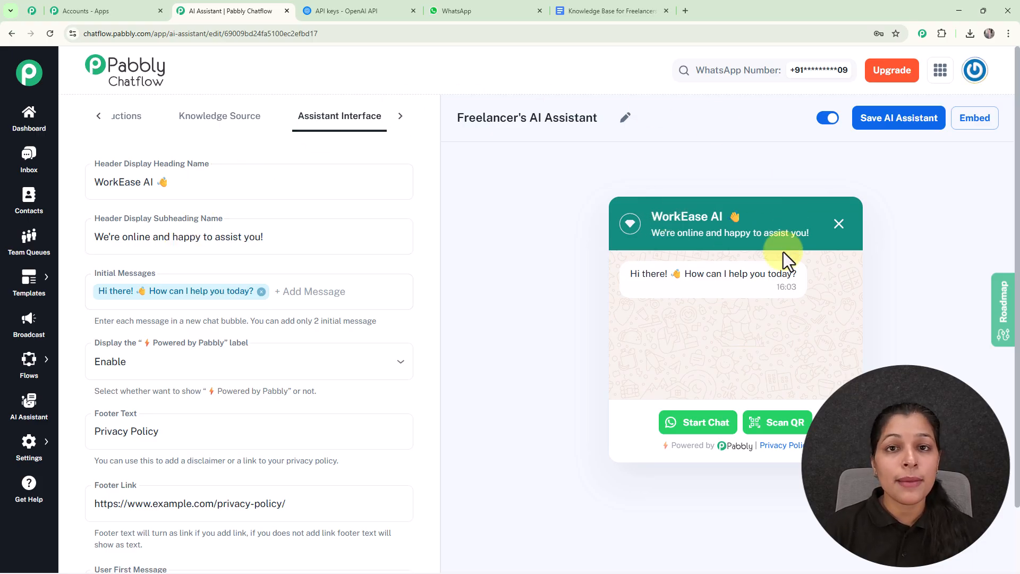
click(164, 234)
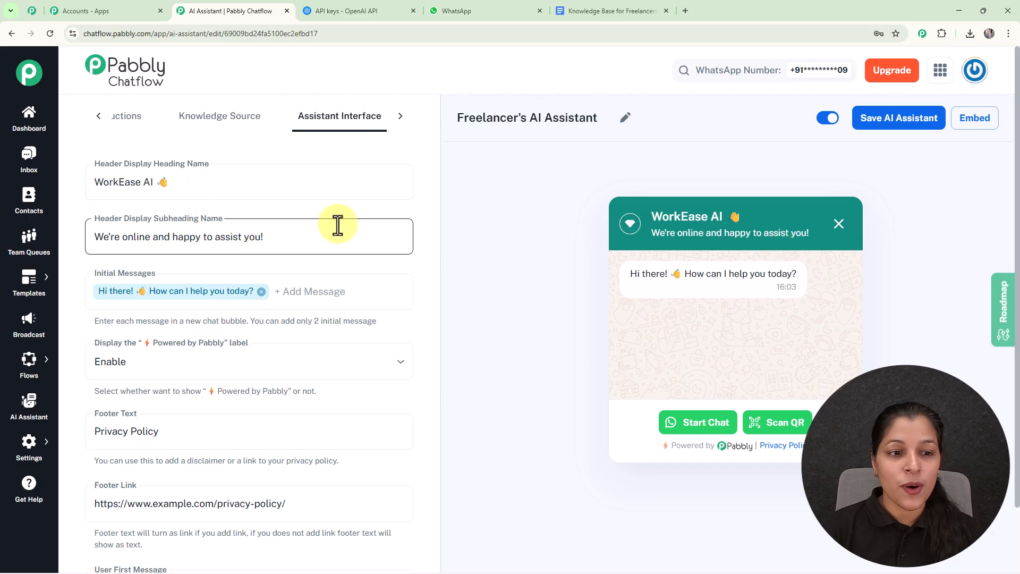
- Try adding "Hello" as a second initial message, and remove it from the Initial Messages
scroll(338, 226, down, 1)
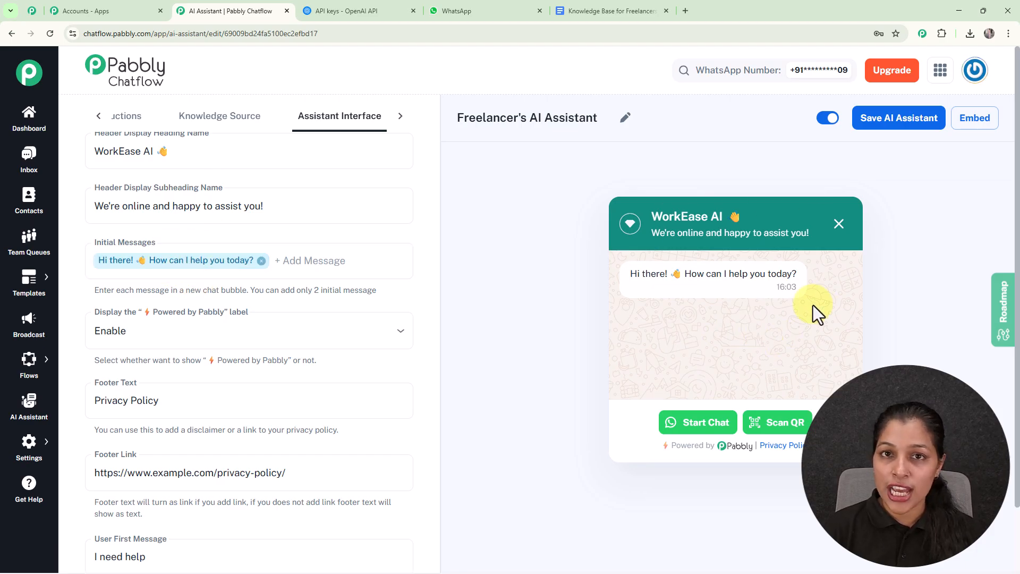
click(314, 262)
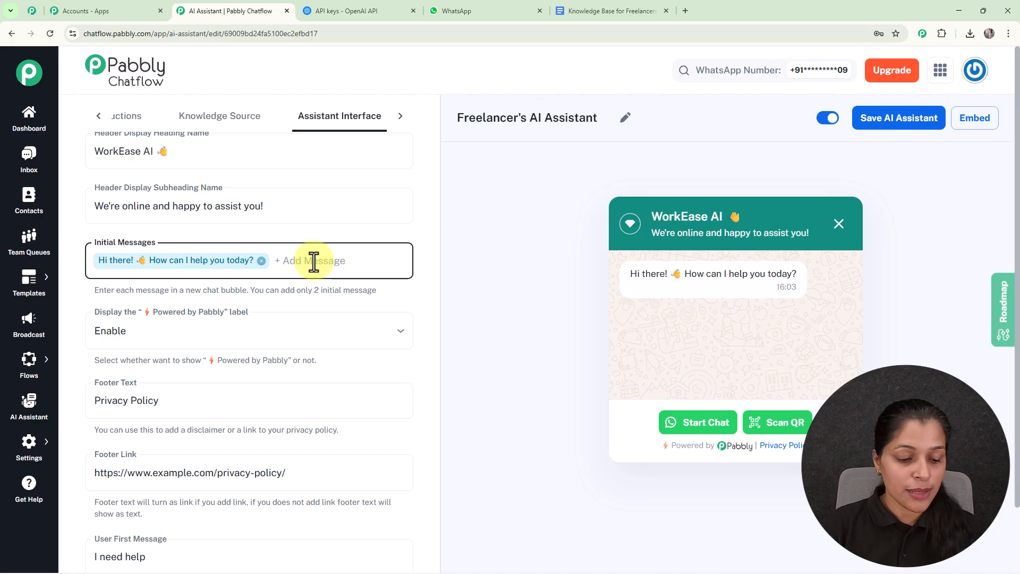
text(Hello)
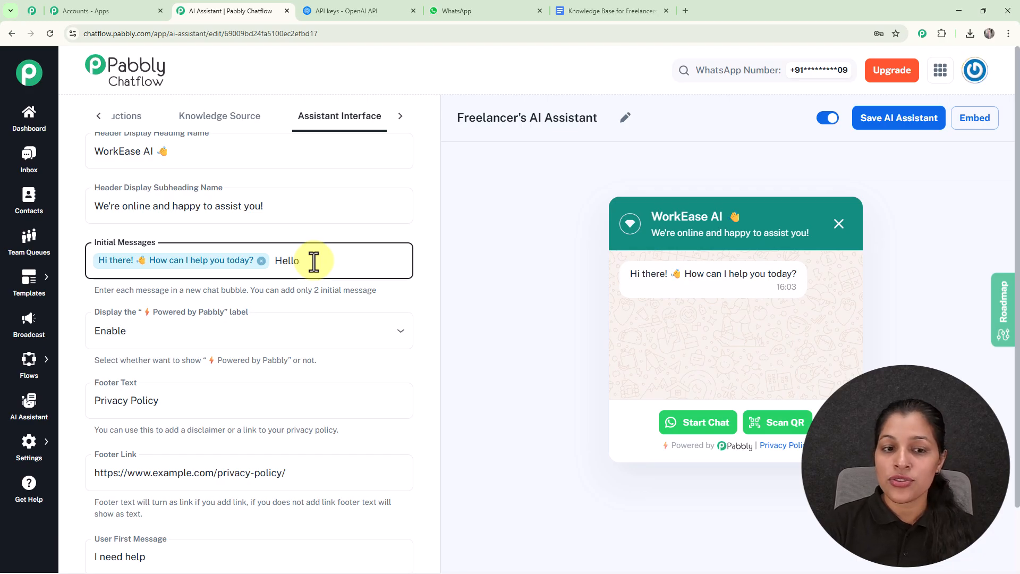
key(Return)
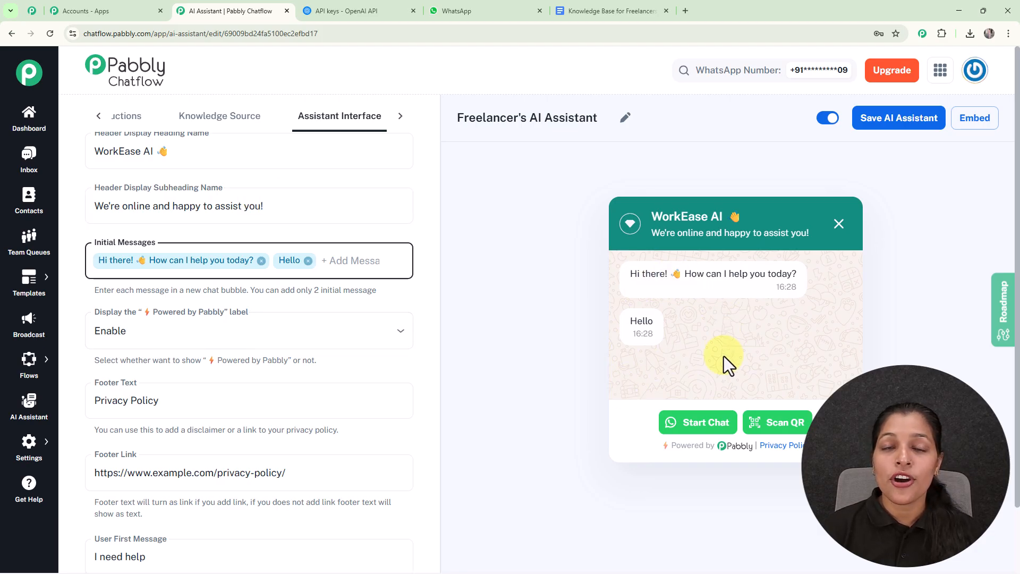
click(309, 262)
- Try disabling the "Powered by Pabbly" label, and set it back to Enable
scroll(340, 223, down, 2)
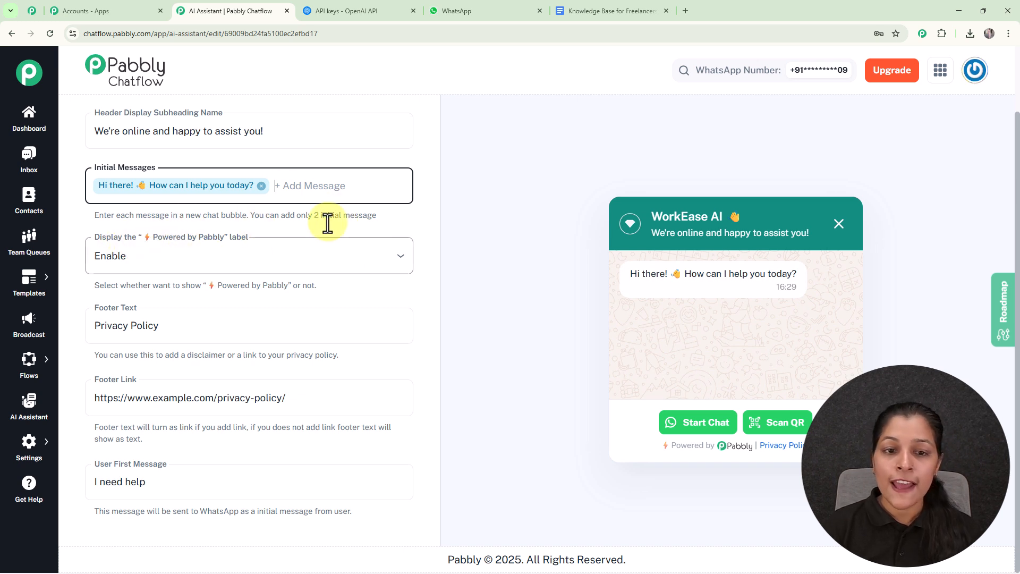
click(384, 257)
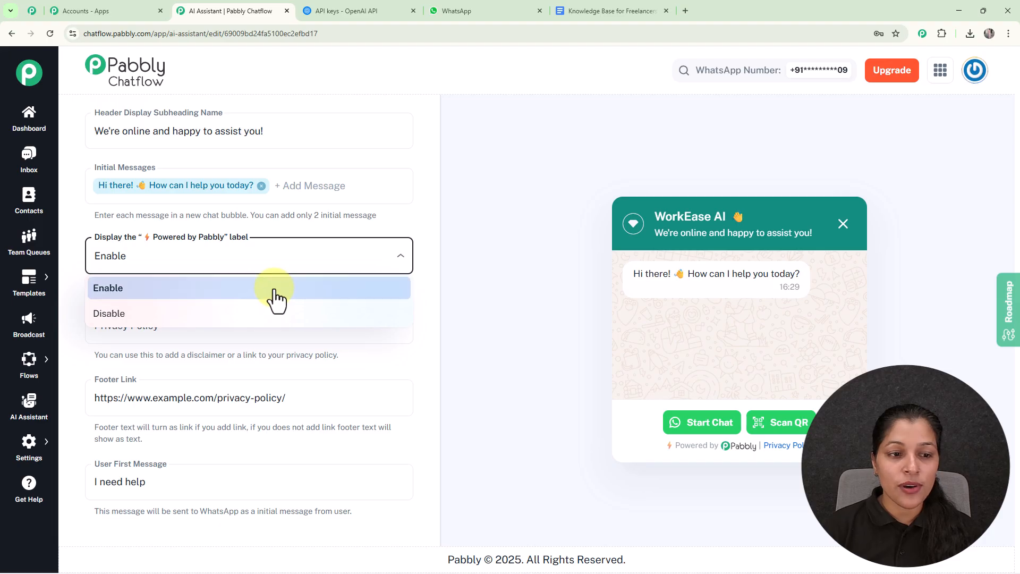
click(277, 313)
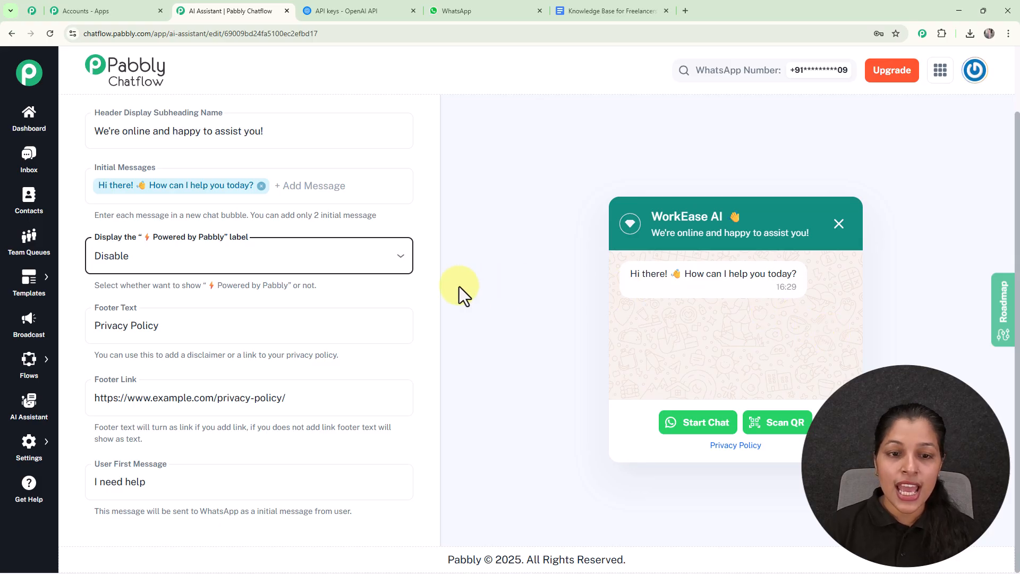
click(358, 268)
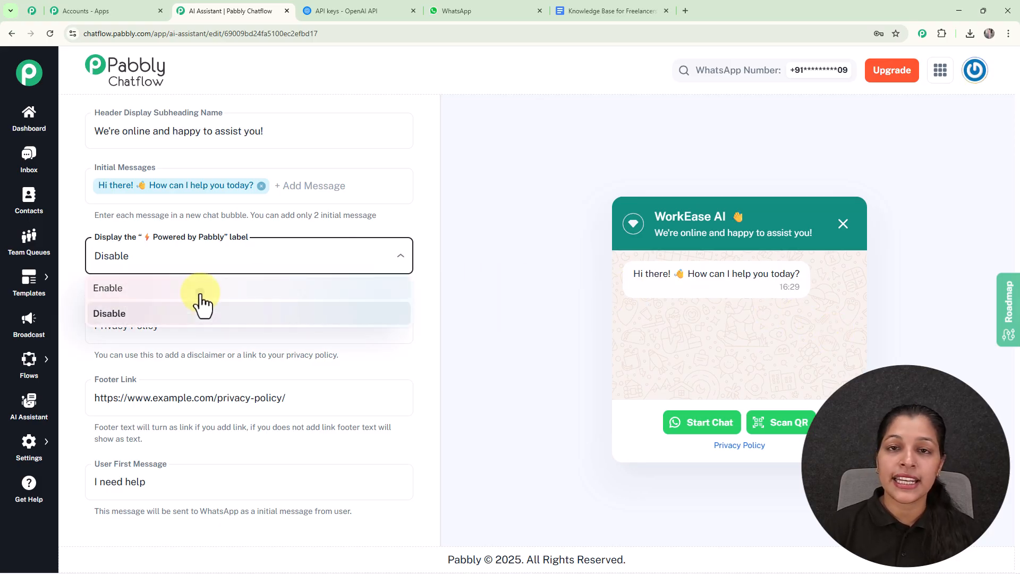
click(201, 292)
- Change the User First Message to "Hey I need help"
click(135, 325)
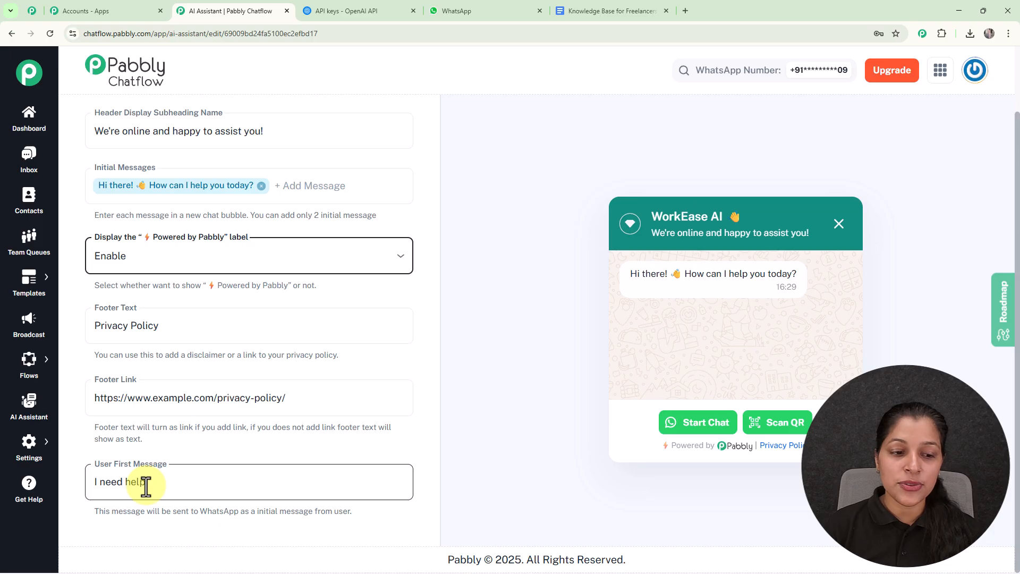
click(94, 486)
text(Hey)
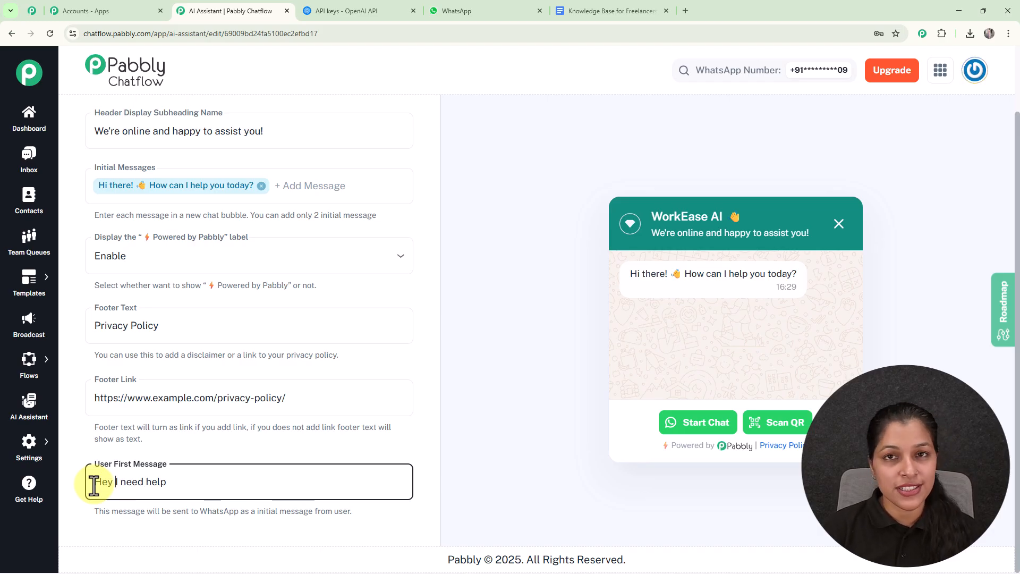
click(483, 349)
- Open the assistant's Styling settings at the Theme Mode option
scroll(482, 350, up, 2)
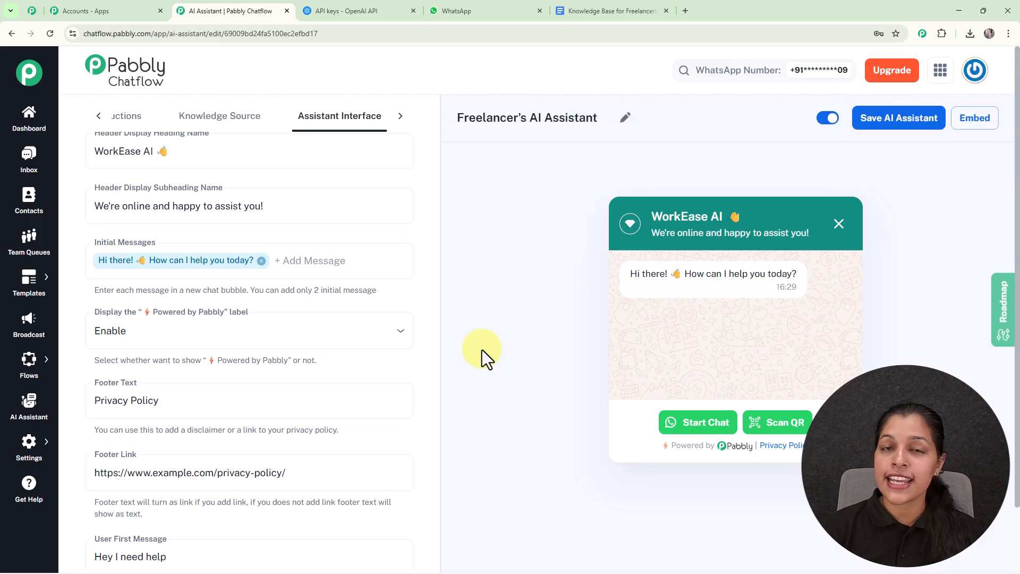
click(400, 117)
click(366, 119)
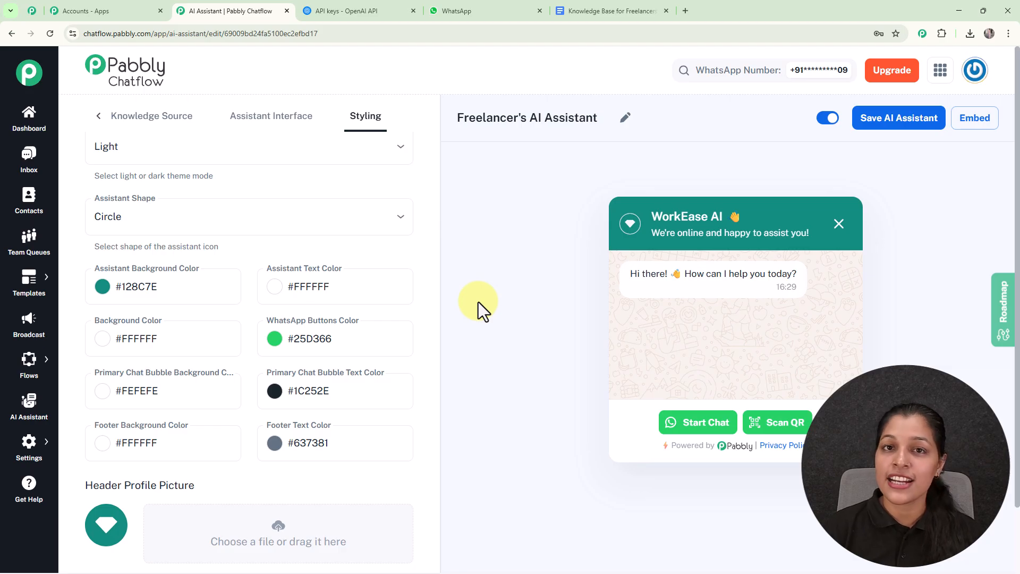
scroll(237, 137, up, 1)
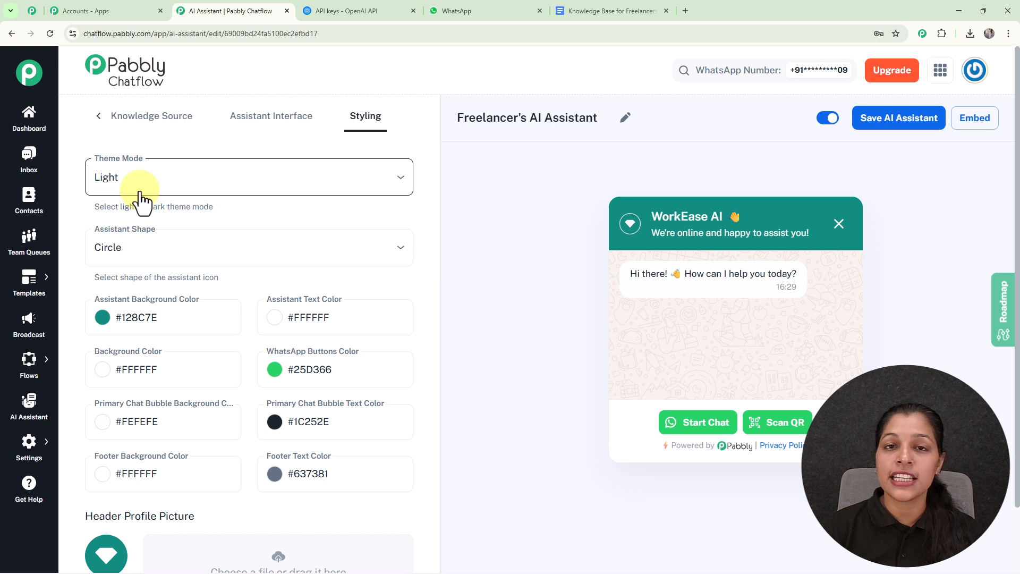
- Try the Dark theme mode for the chat widget, and switch back to Light
click(301, 183)
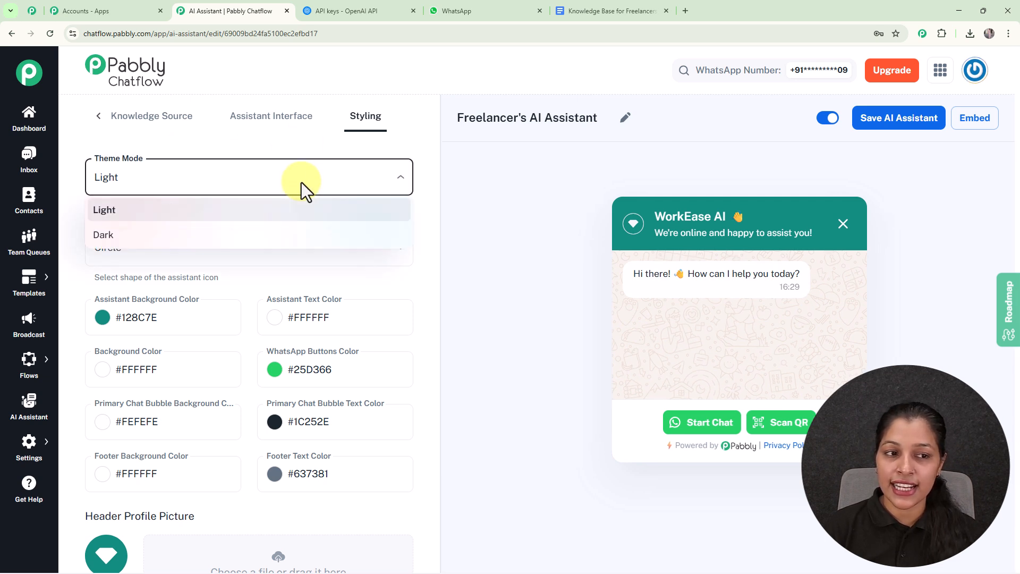
click(139, 237)
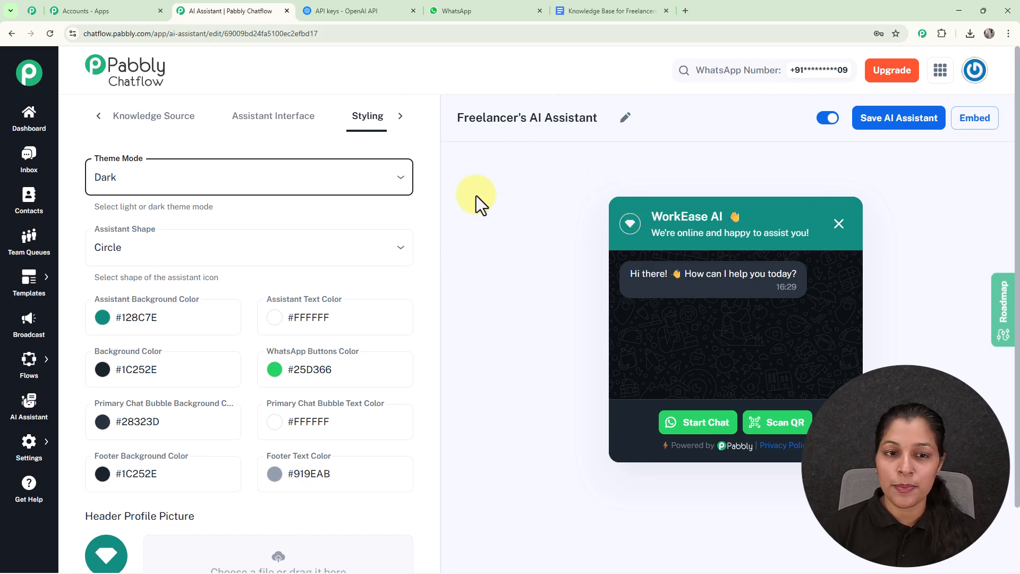
click(318, 175)
click(178, 213)
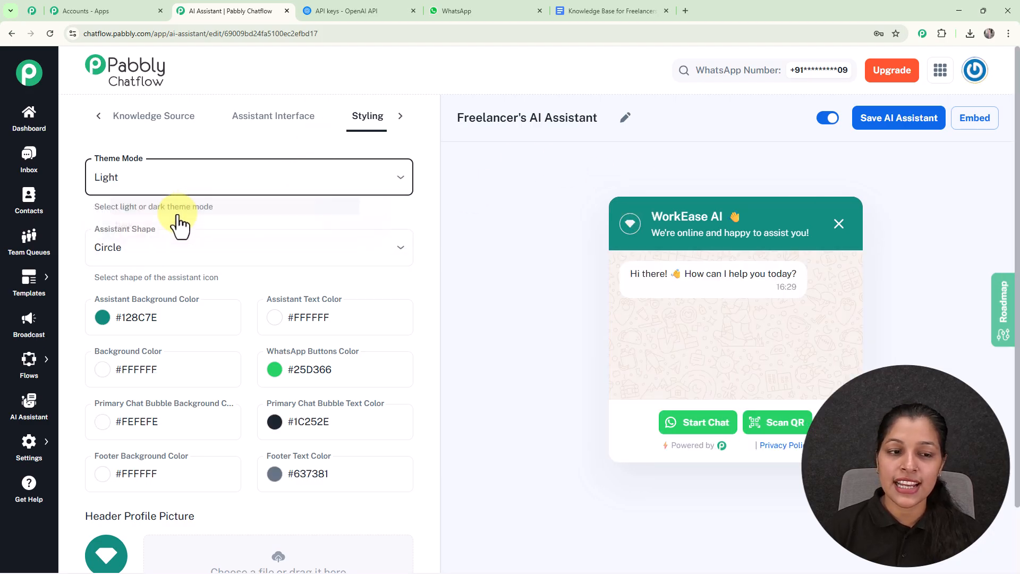
- Review the available Assistant Shape options and keep Circle selected
scroll(289, 204, down, 1)
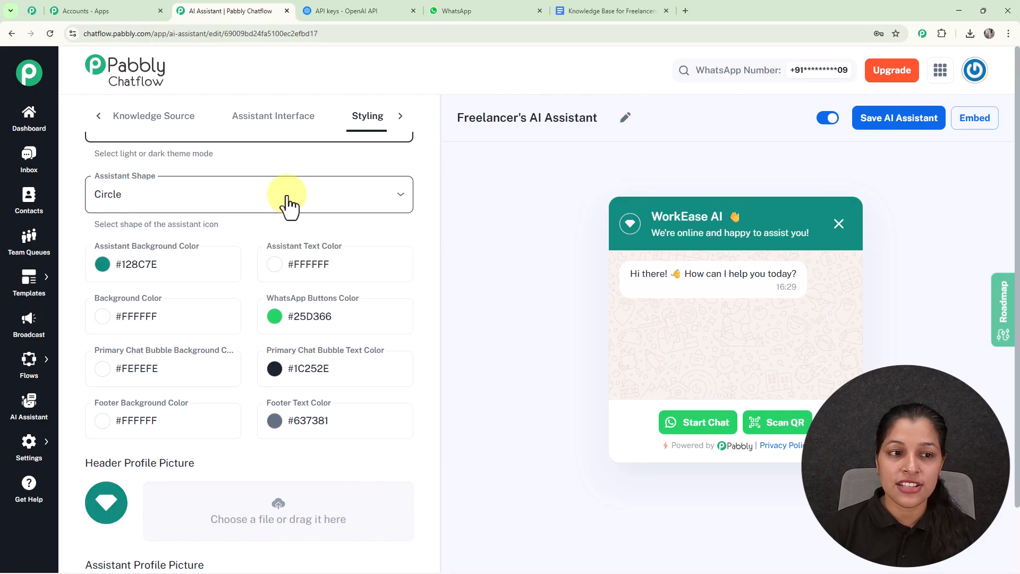
click(290, 205)
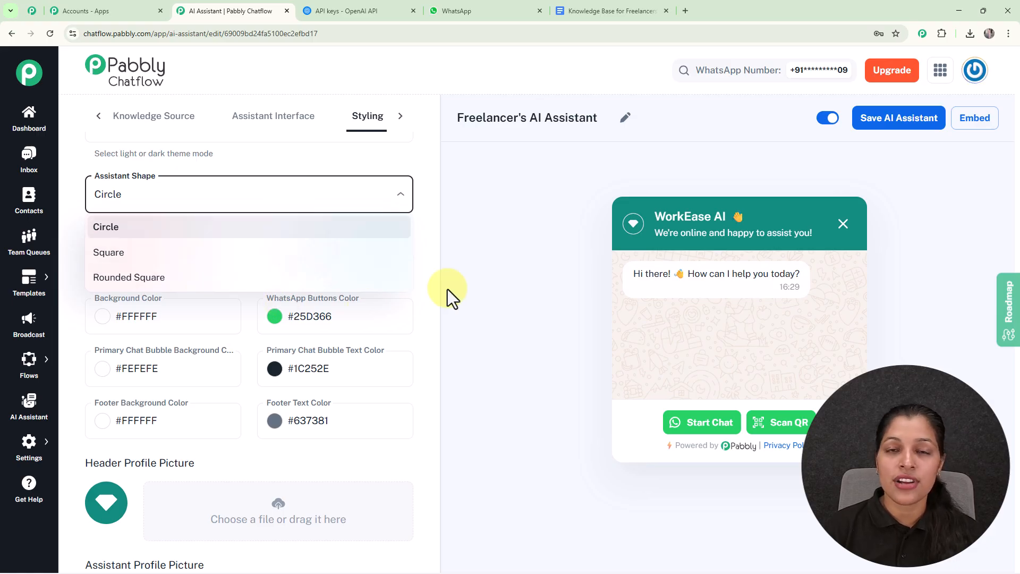
click(259, 233)
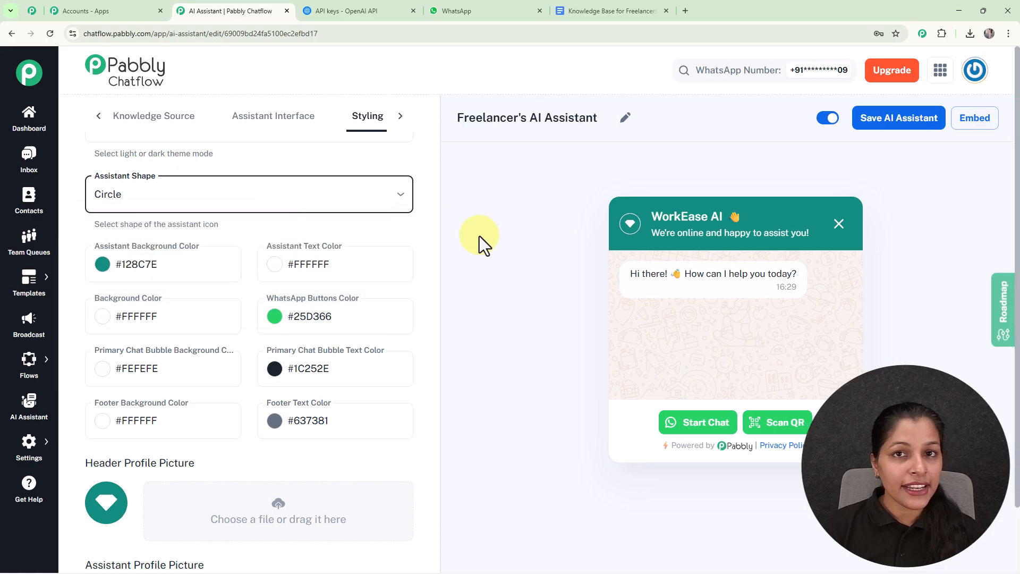
- Set the Assistant Background Color to the near-black shade #141717
scroll(480, 236, down, 2)
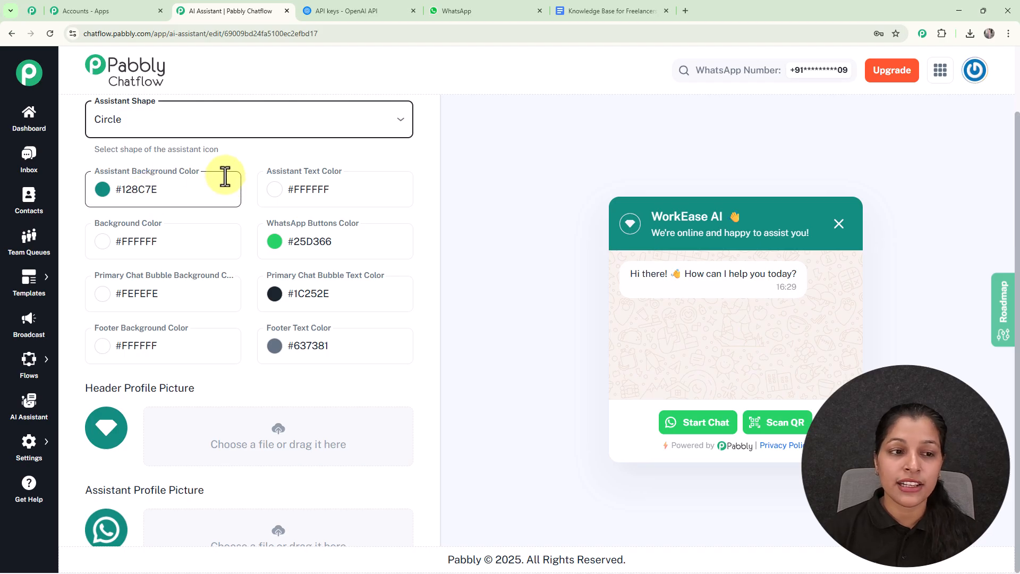
click(105, 193)
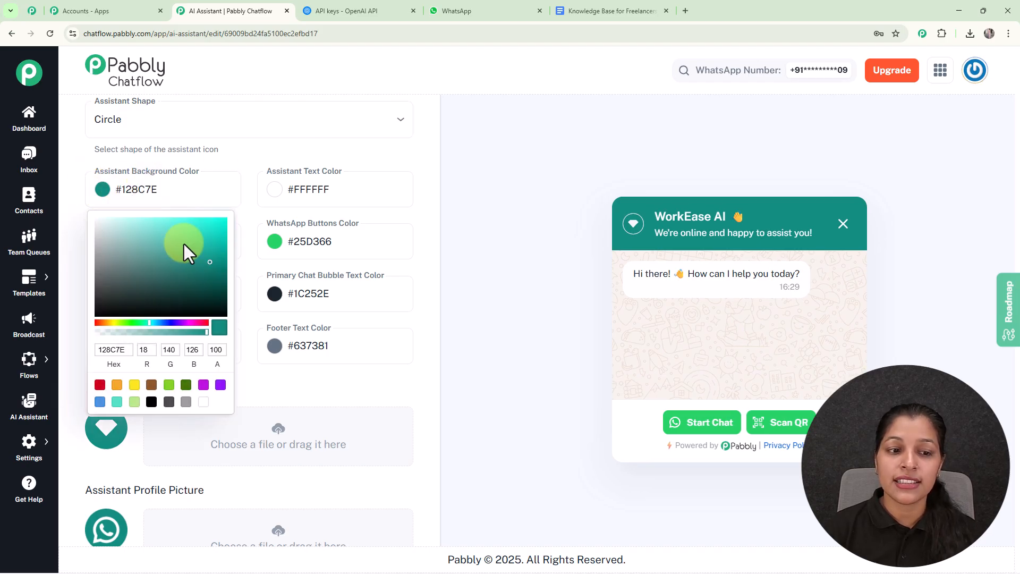
click(112, 308)
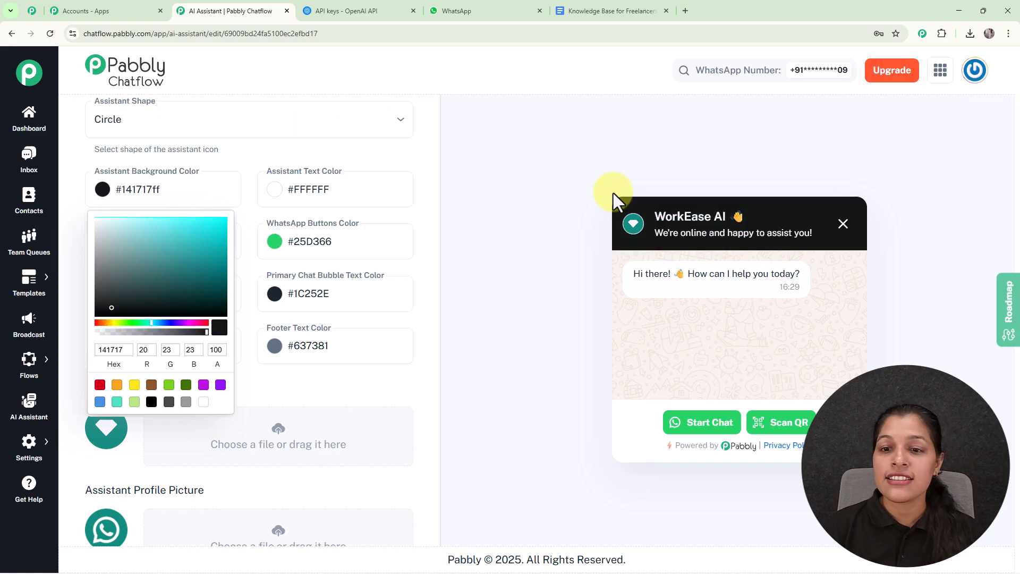
click(541, 241)
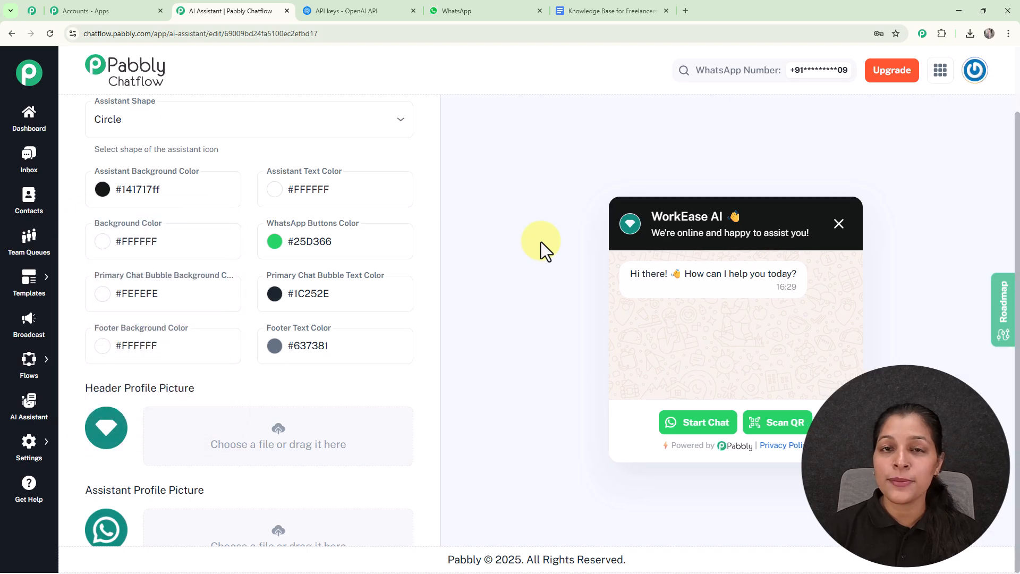
- Review the profile and background picture options, save the AI assistant, and dismiss the notification
scroll(313, 373, down, 3)
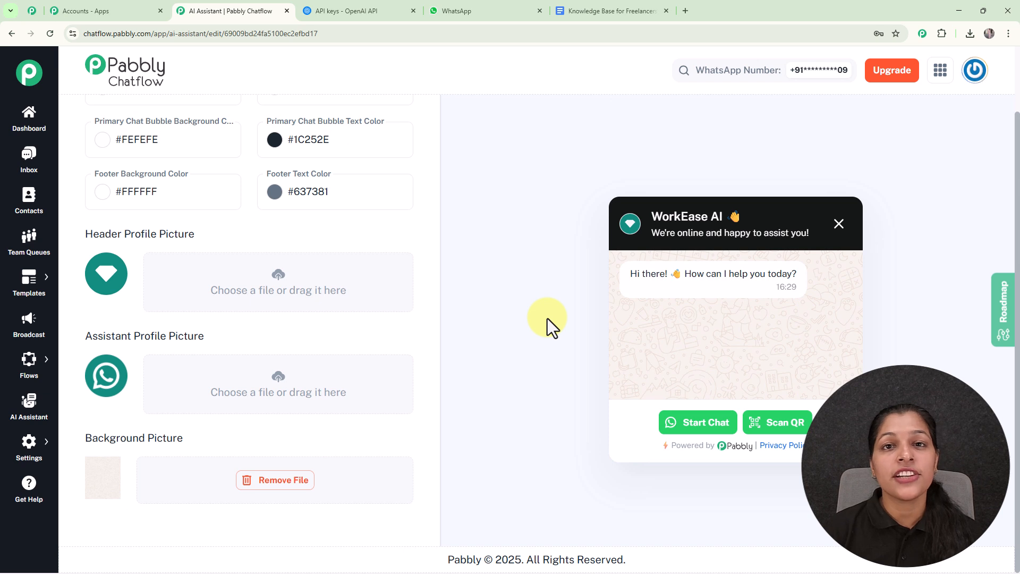
scroll(570, 193, up, 2)
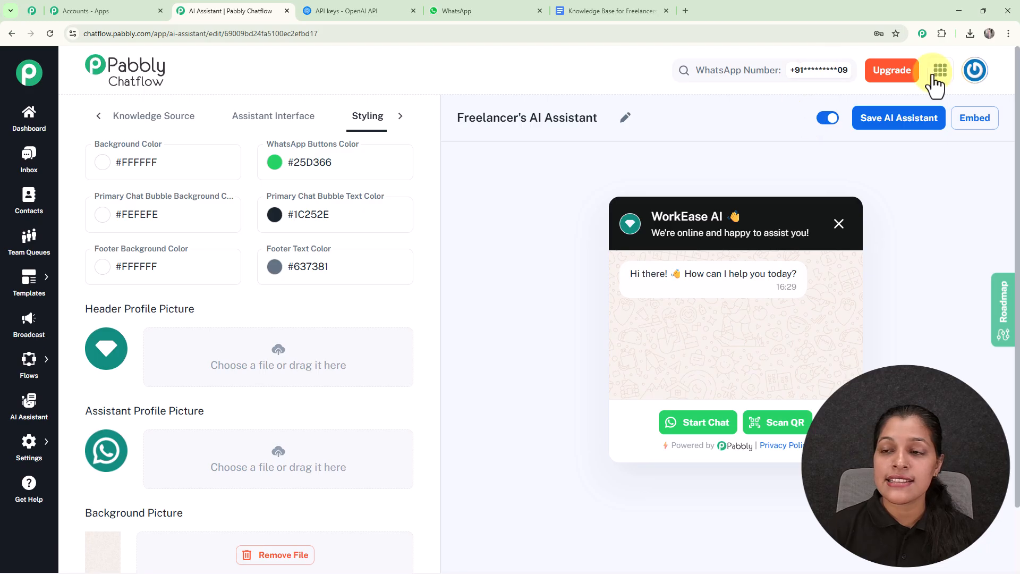
click(903, 124)
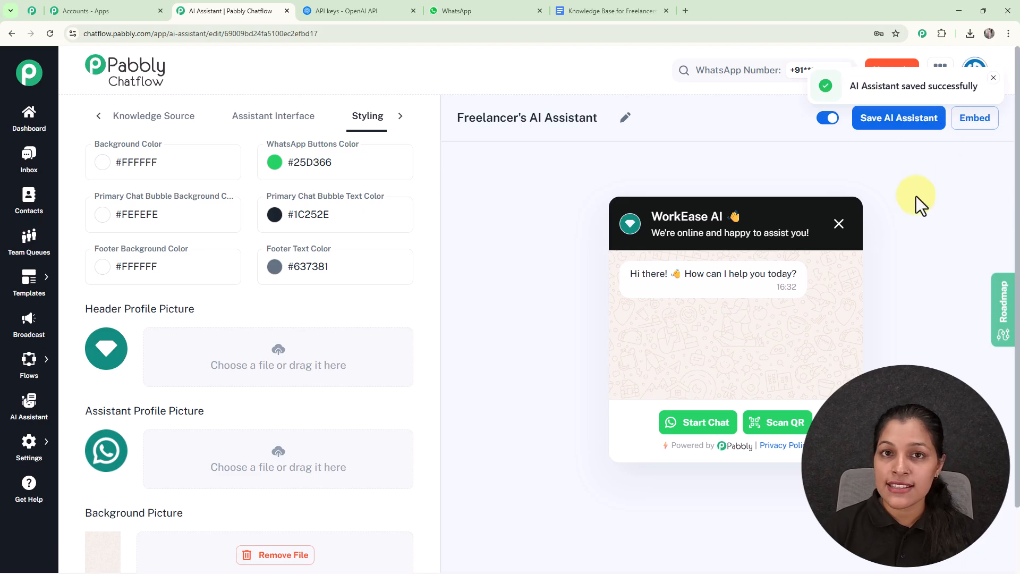
click(992, 80)
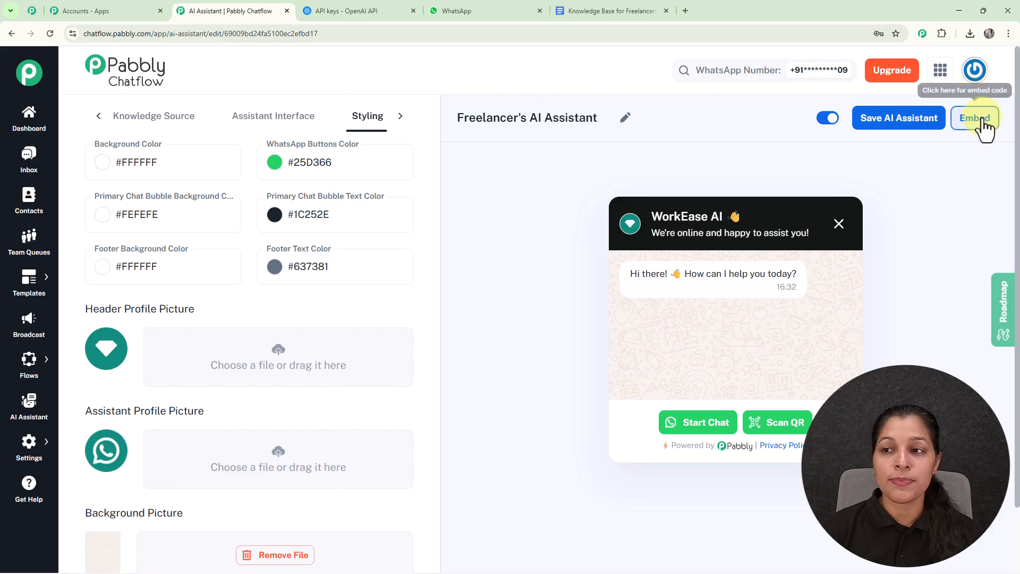
- Review the embed script for the Freelancer's AI Assistant and close it
click(982, 127)
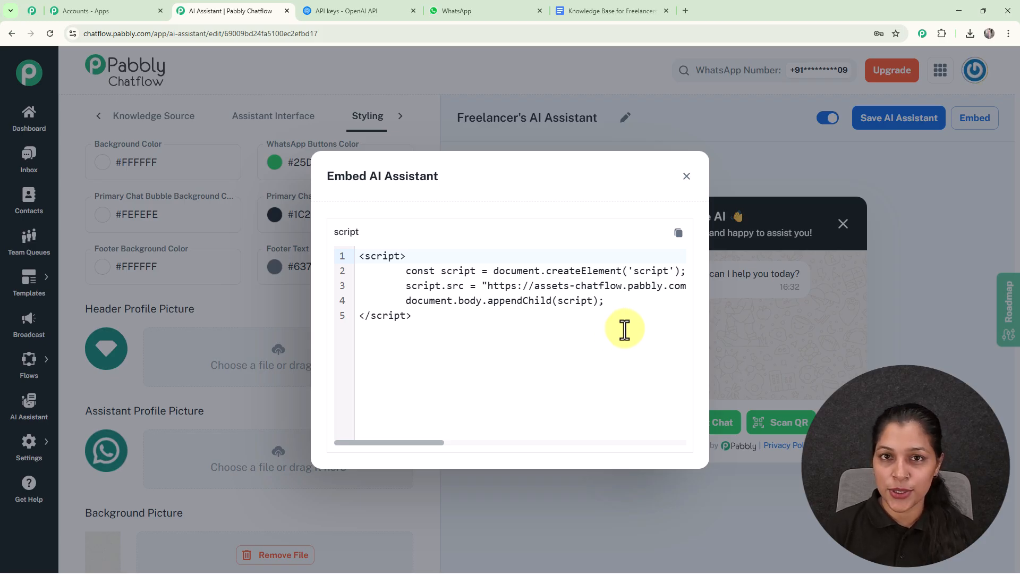
click(686, 177)
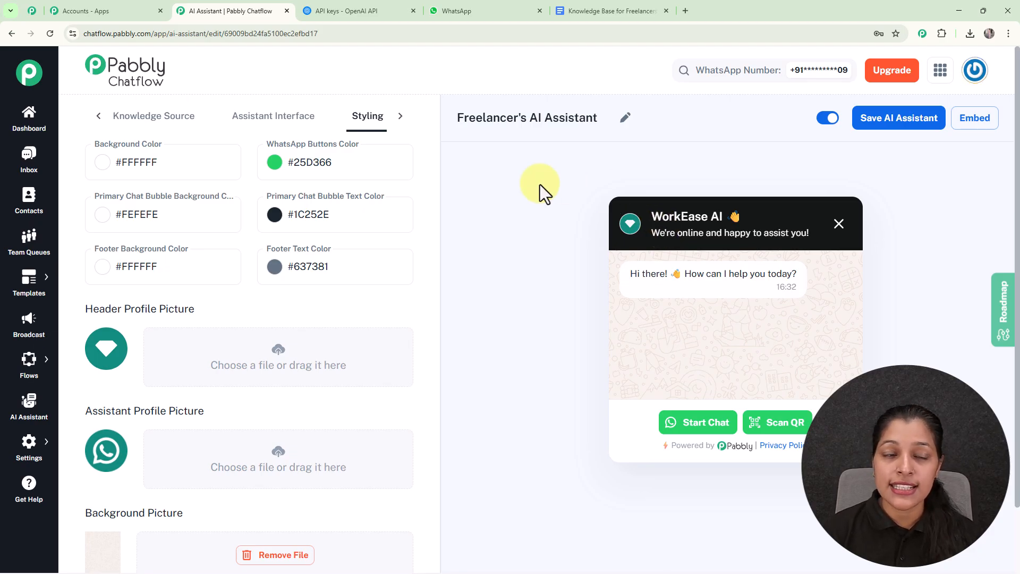
- Examine the AI Auto-Reply Settings in Inbox Settings, including the AI assistants available for the New Registrants contact list
mouse_move(39, 446)
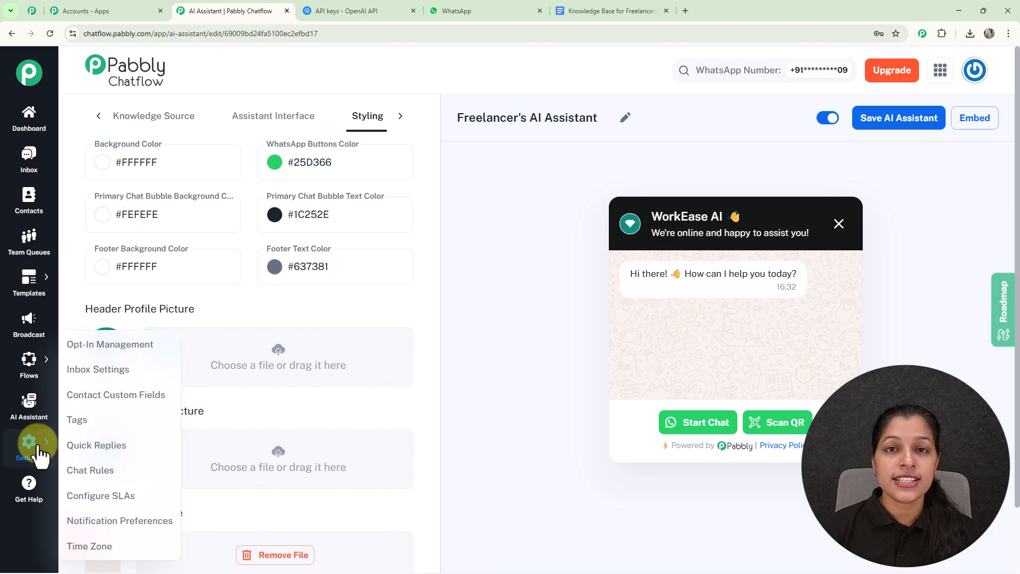
click(96, 371)
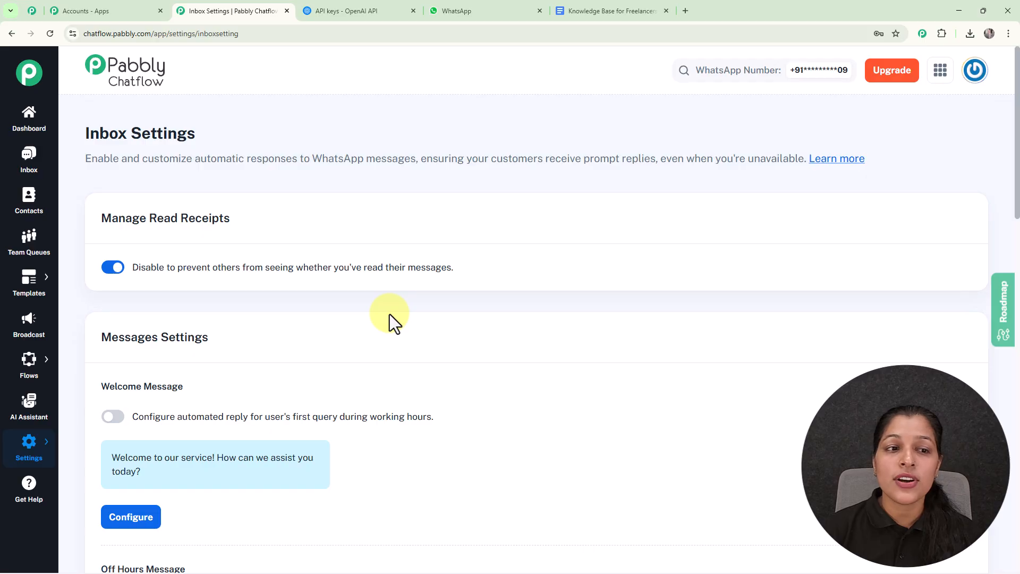
scroll(417, 296, down, 15)
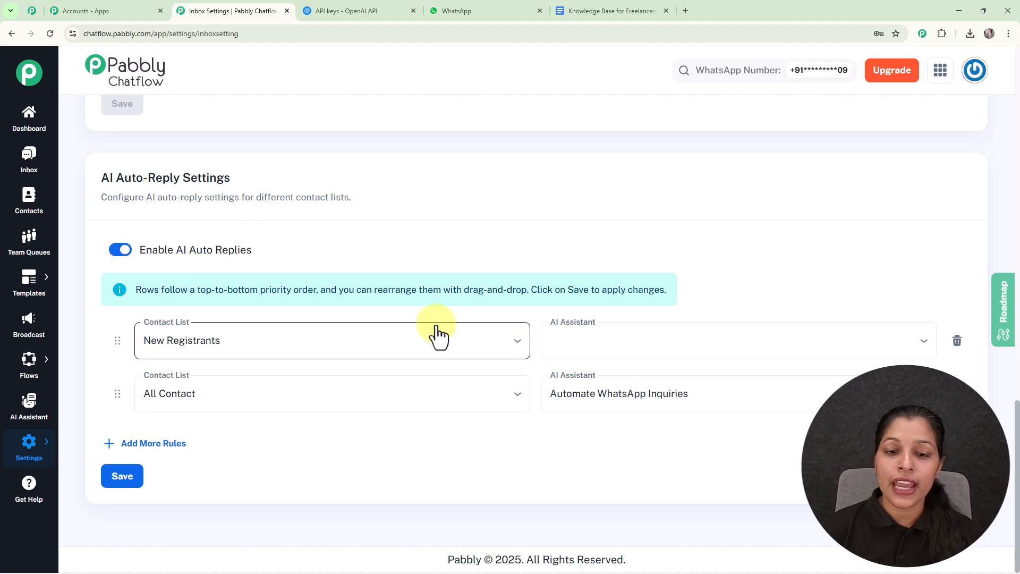
click(512, 345)
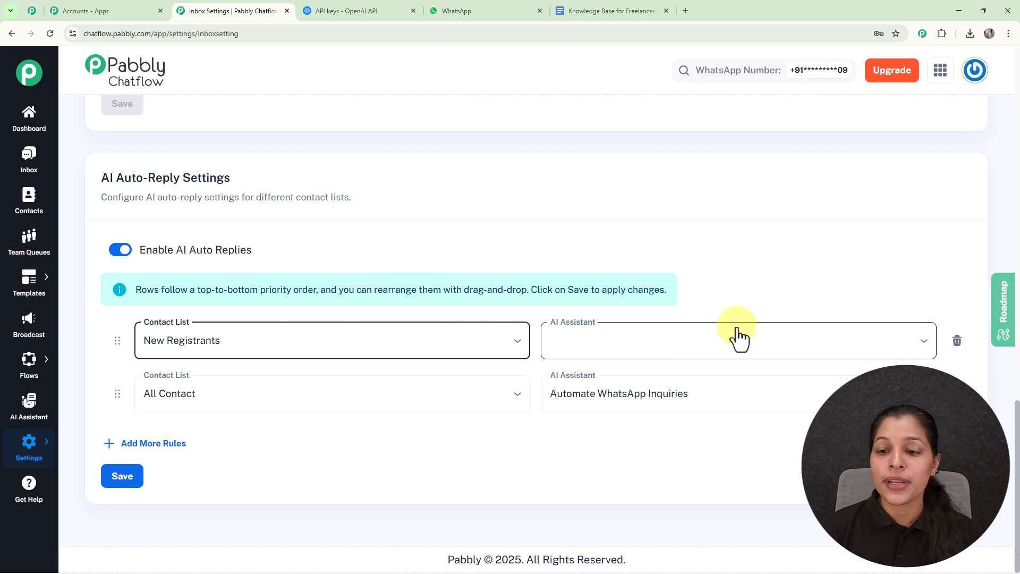
click(765, 347)
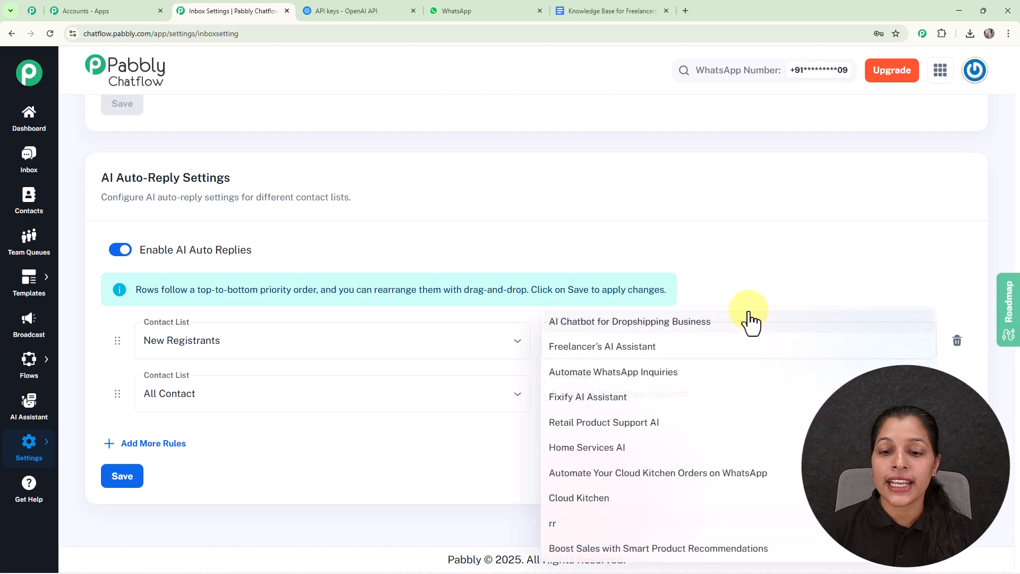
click(647, 224)
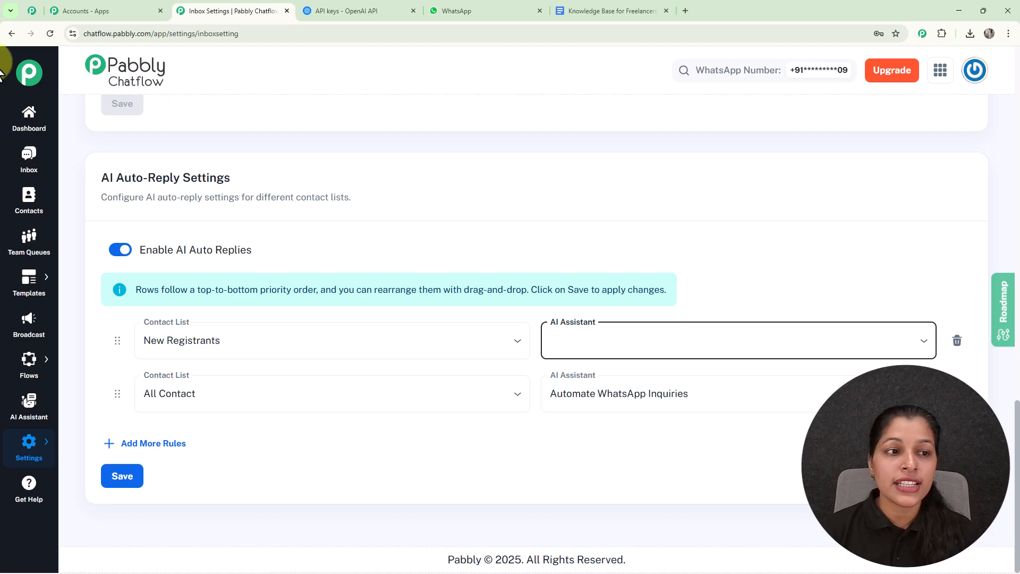
- Enable the Freelancer's AI Assistant for the inbox conversation with four unread messages and save the selection
click(19, 171)
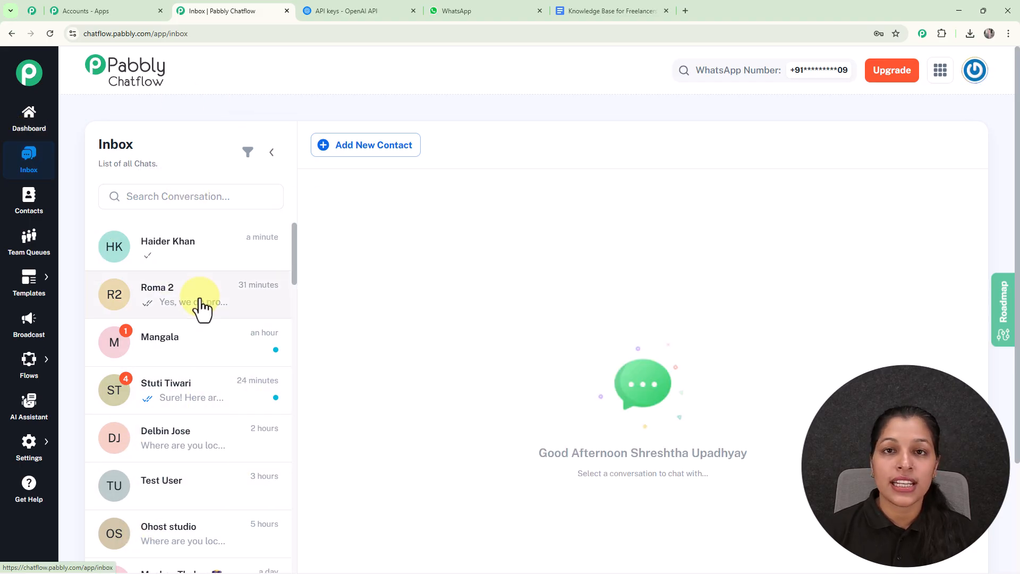
click(194, 391)
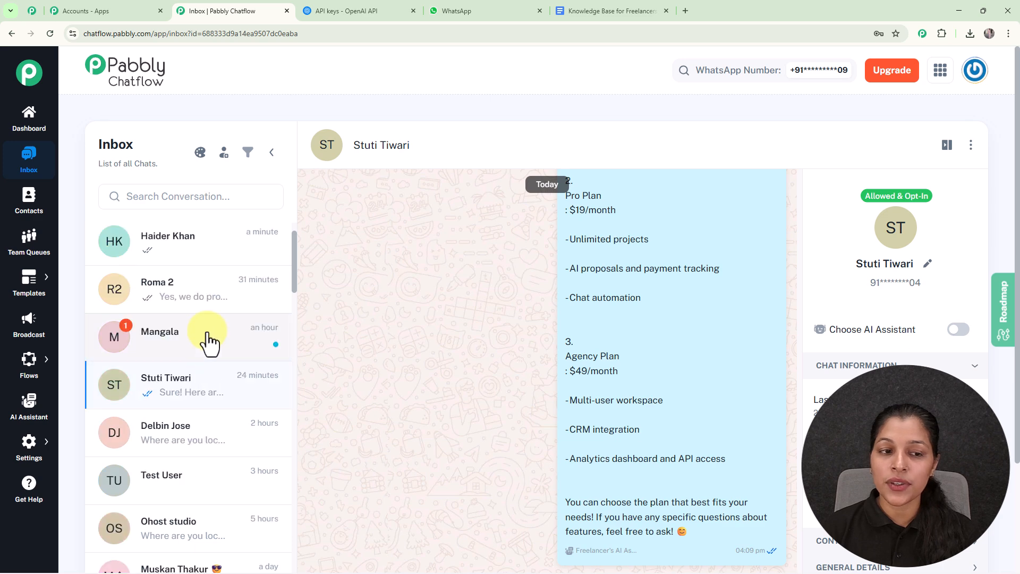
mouse_move(787, 286)
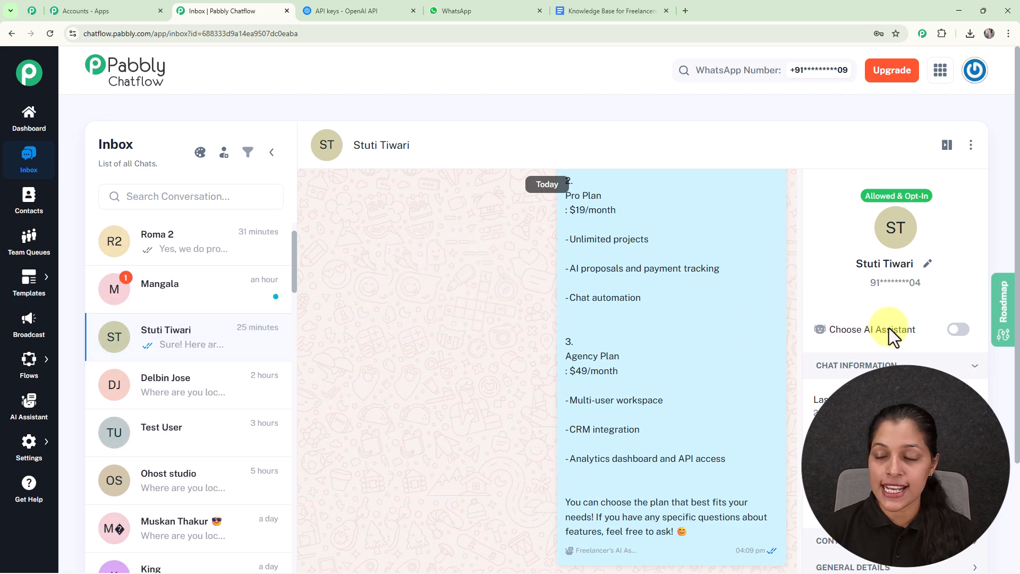
click(961, 332)
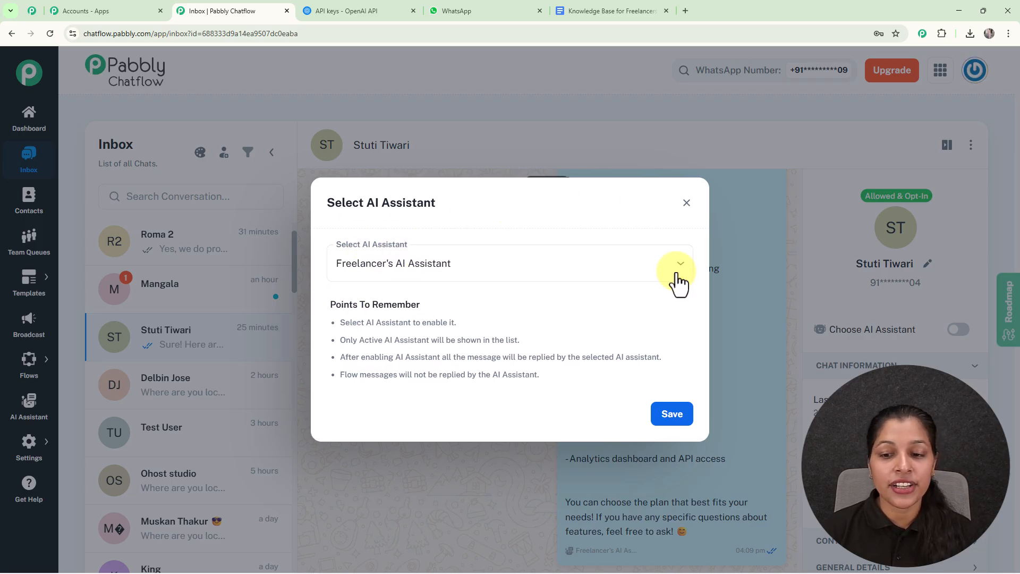
click(673, 416)
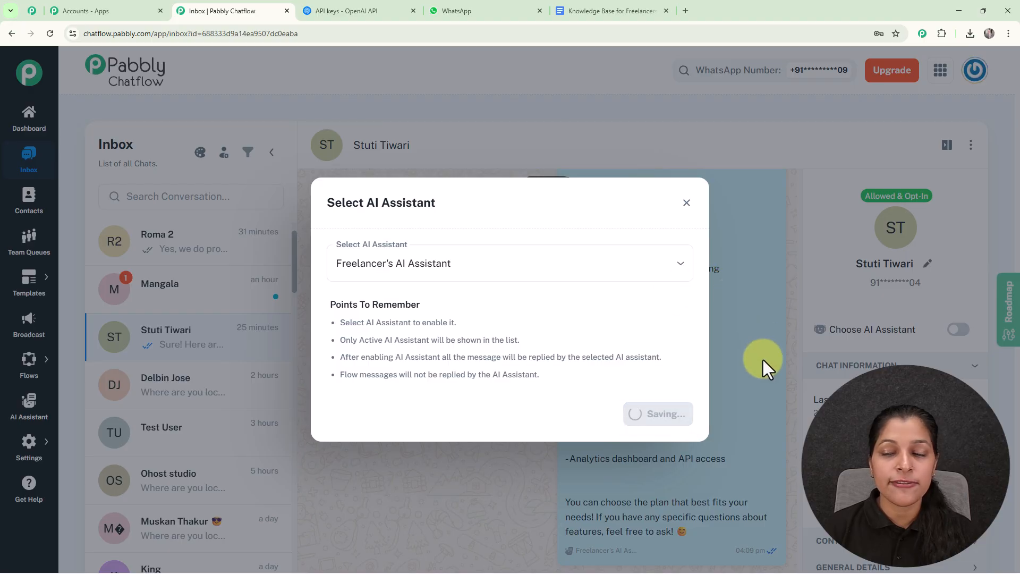